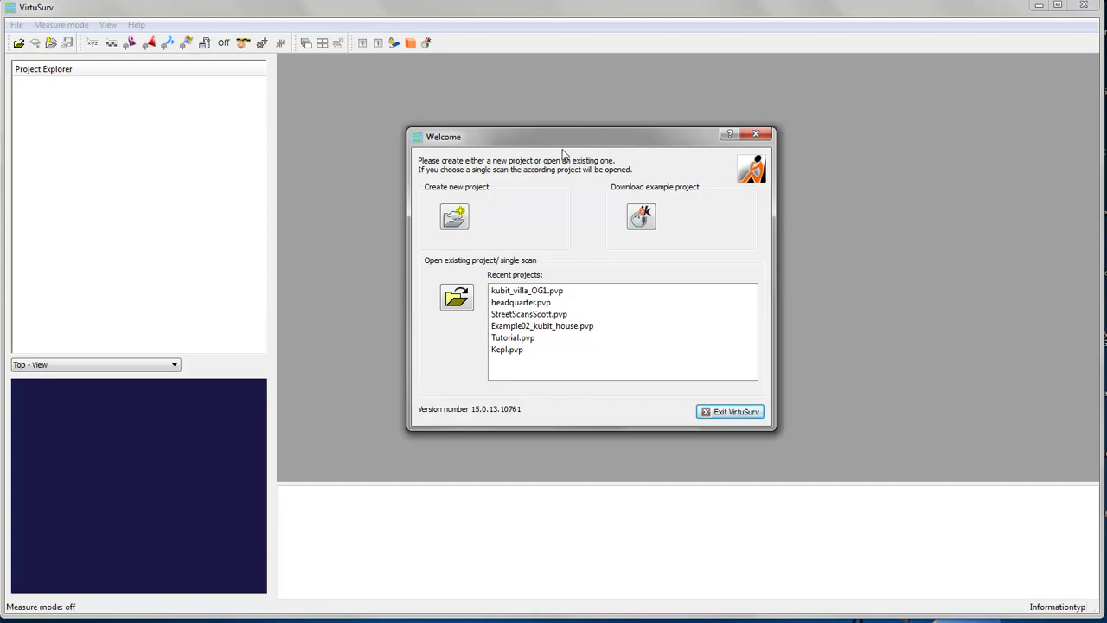
Open kubit_villa_OG1.pvp from Recent projects and select scan Villa_OG1_010.
drag(558, 142, 552, 145)
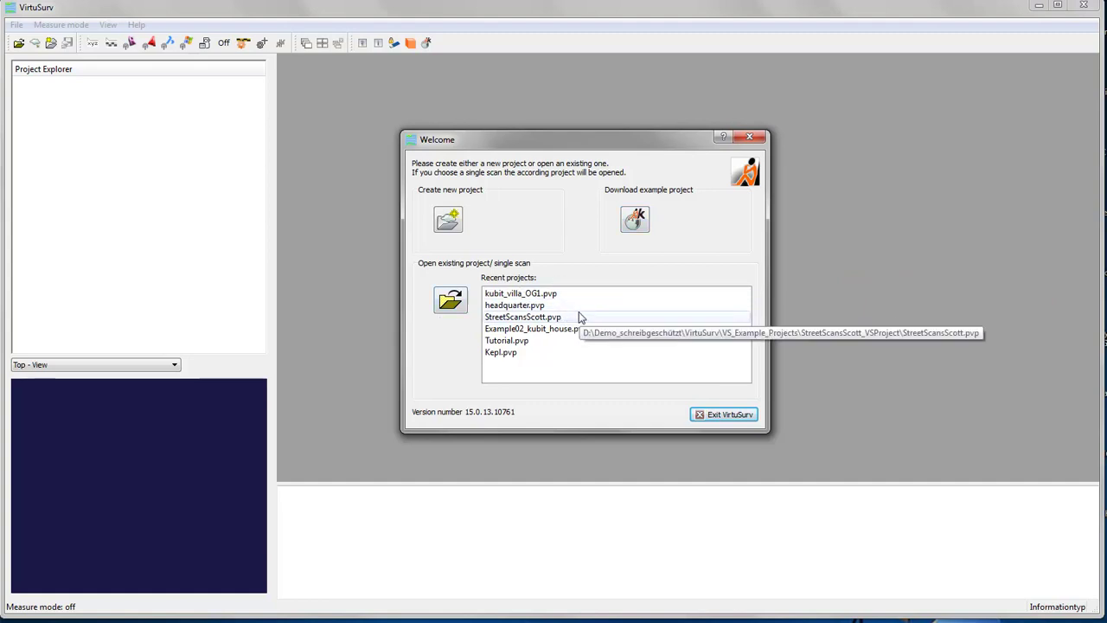
double_click(546, 299)
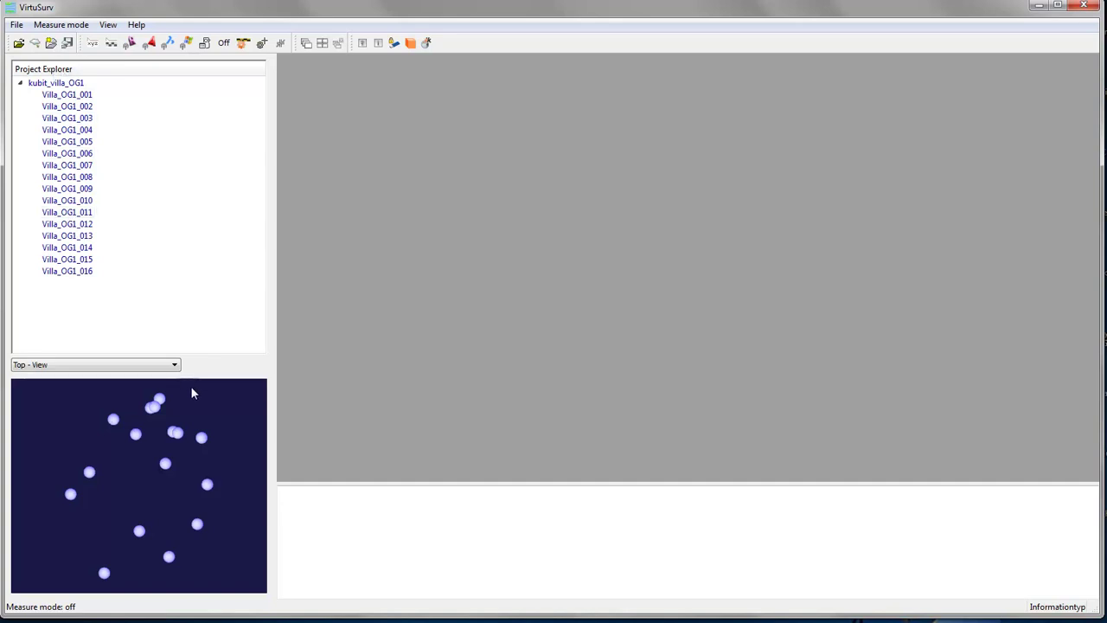
click(113, 421)
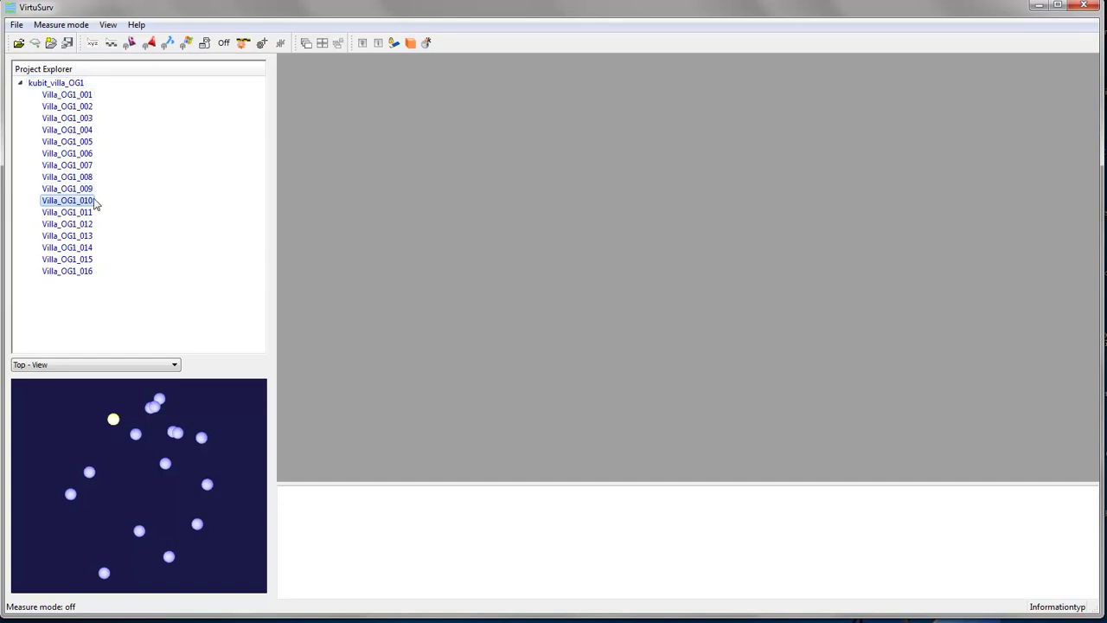
Open the Villa_OG1_010 panorama and select scan Villa_OG1_001.
double_click(92, 204)
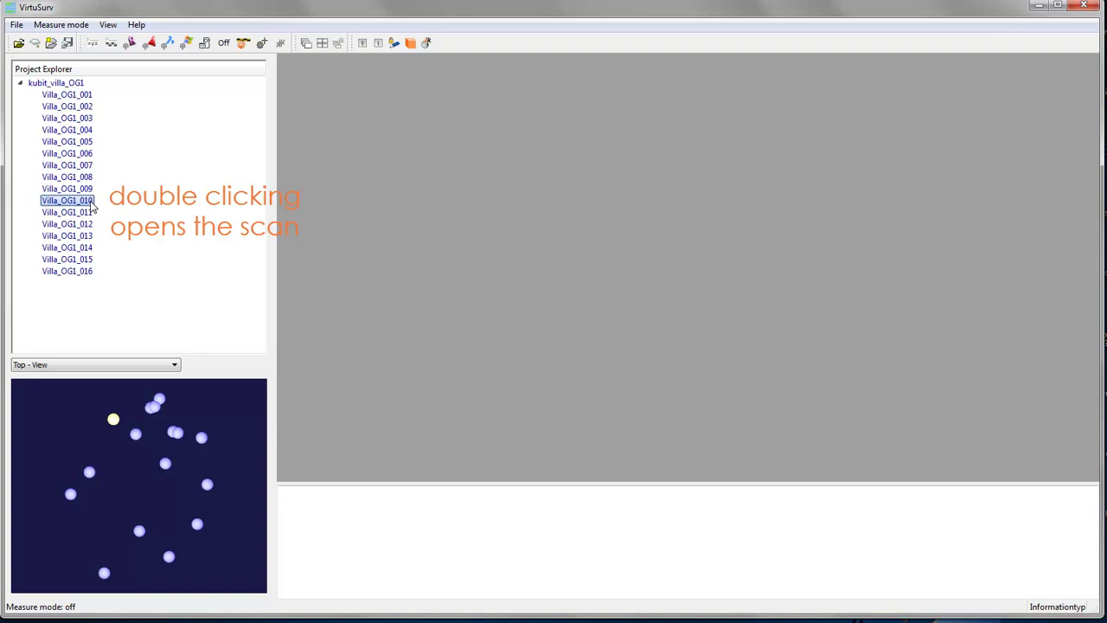
double_click(77, 204)
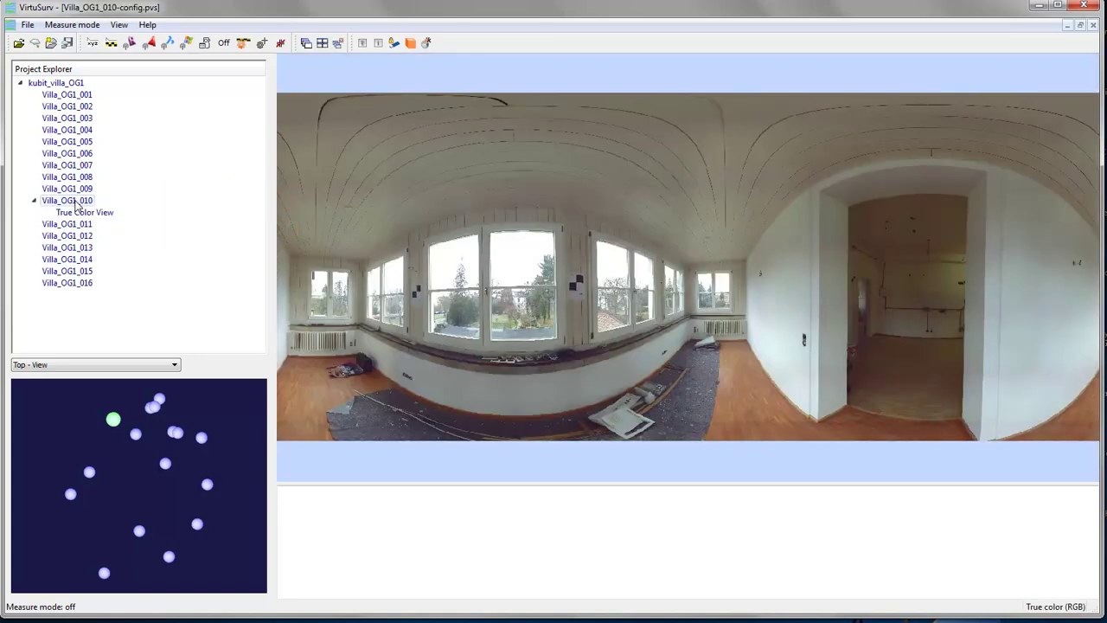
click(75, 97)
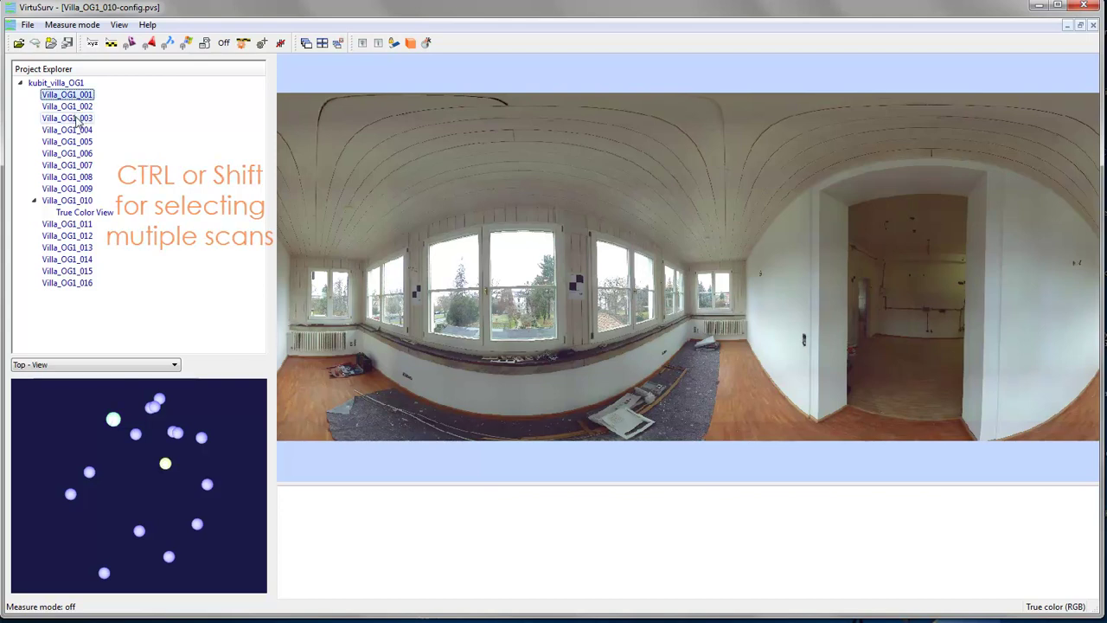
Display the selected scans Villa_OG1_001, 002 and 003 in True color (RGB).
shift+click(77, 119)
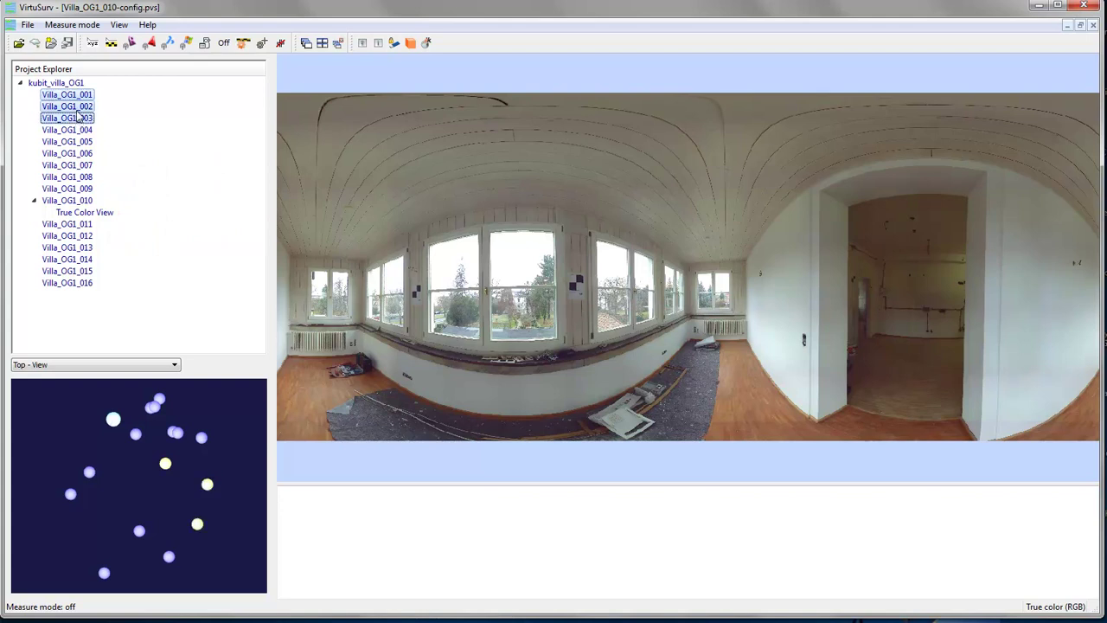
right_click(78, 111)
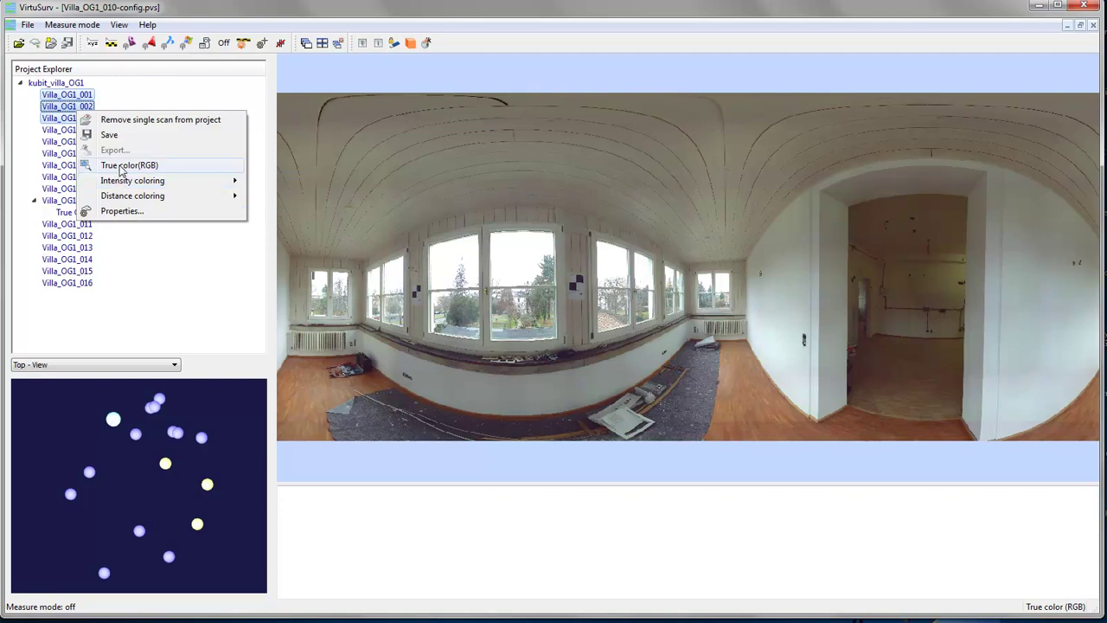
click(121, 166)
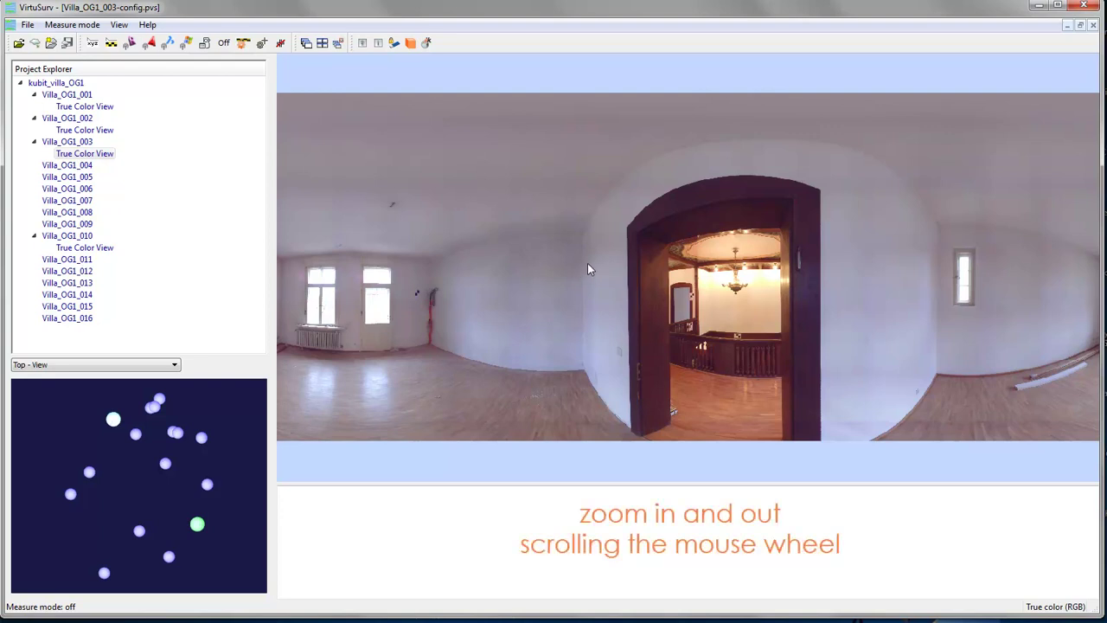
Zoom the Villa_OG1_003 panorama in toward the arched doorway, then back out.
scroll(587, 263, up, 1)
scroll(587, 263, up, 1)
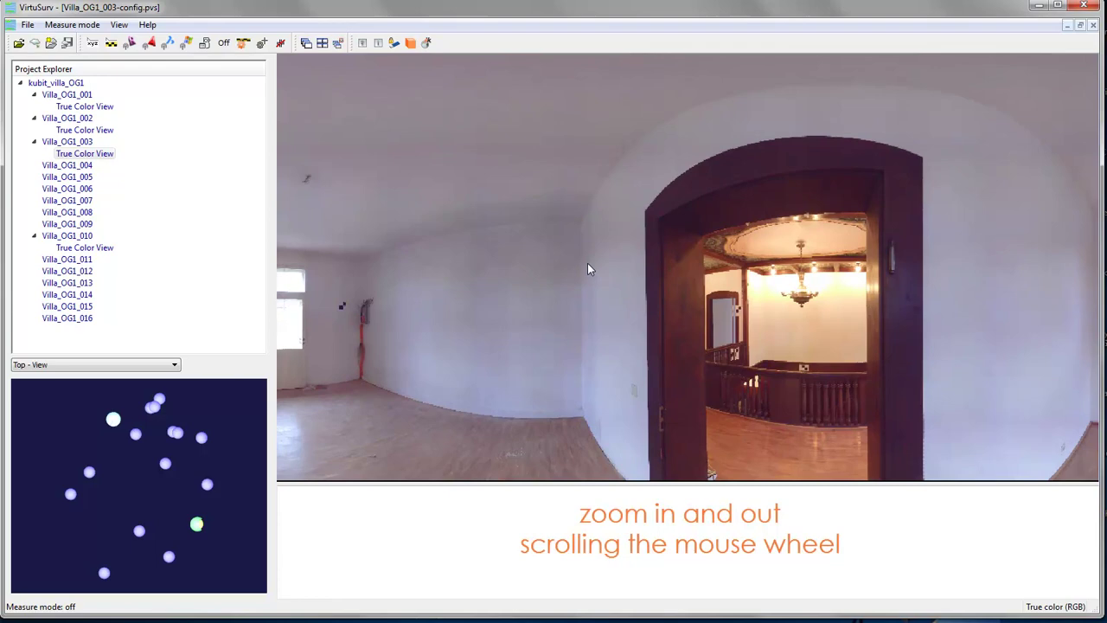
scroll(587, 263, up, 1)
scroll(588, 263, up, 1)
scroll(587, 264, up, 2)
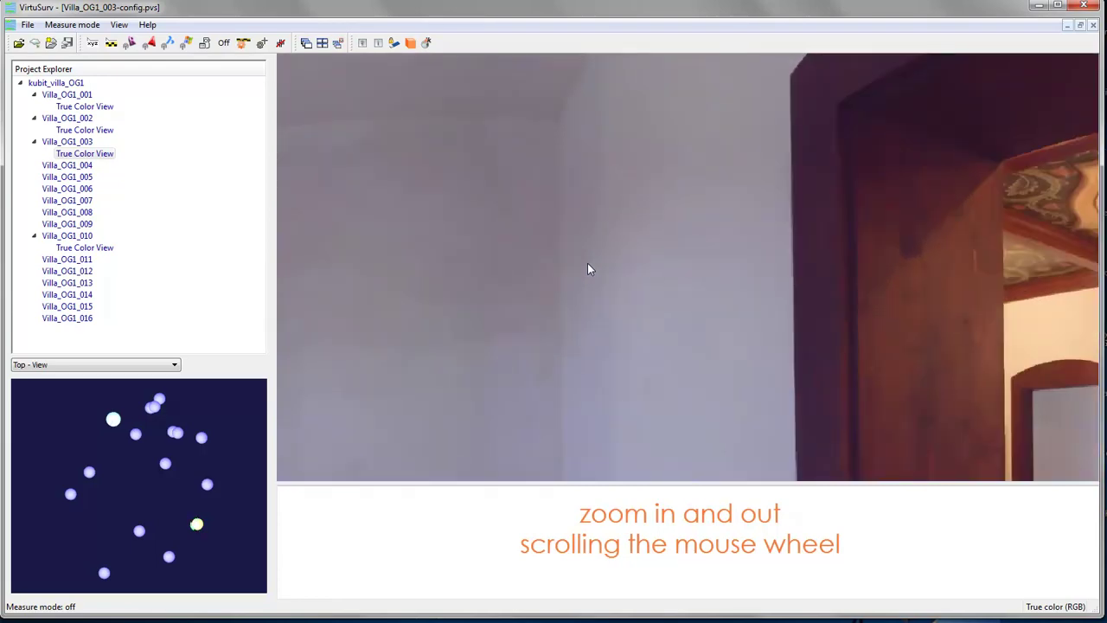
scroll(587, 264, up, 1)
scroll(587, 264, down, 1)
scroll(588, 264, down, 1)
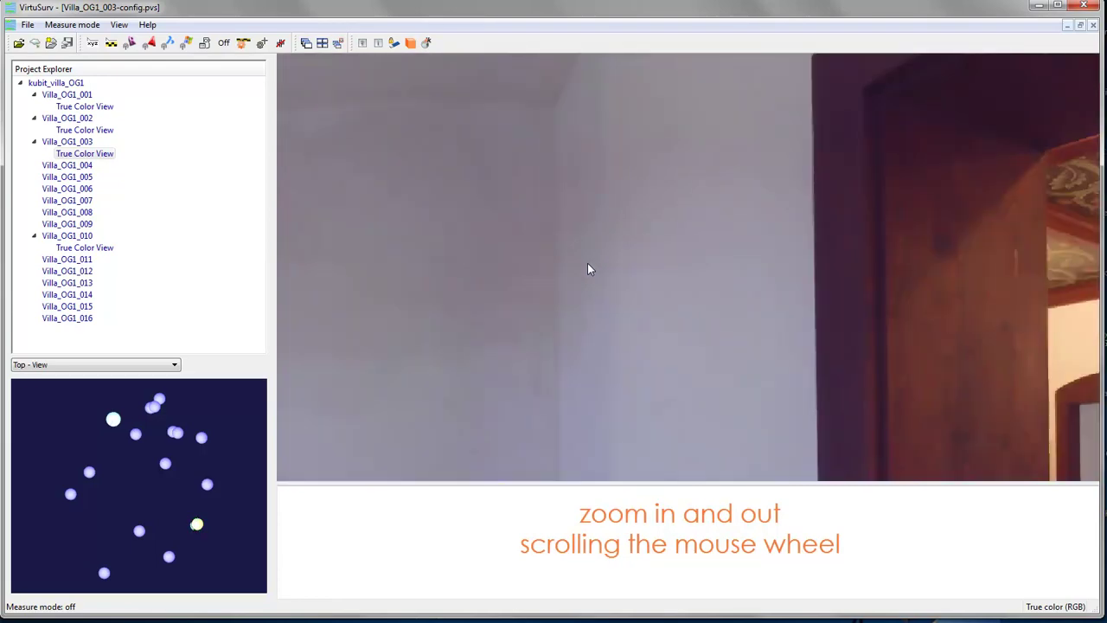
scroll(588, 263, down, 1)
scroll(587, 264, down, 1)
scroll(587, 263, down, 1)
scroll(587, 264, down, 1)
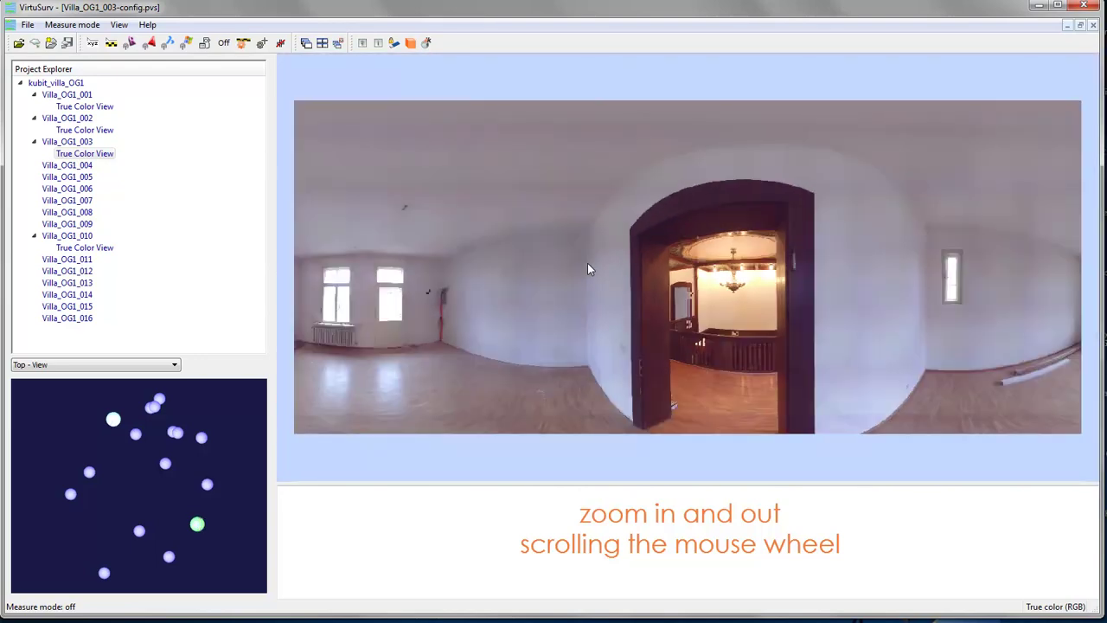
scroll(587, 264, down, 1)
scroll(588, 269, up, 2)
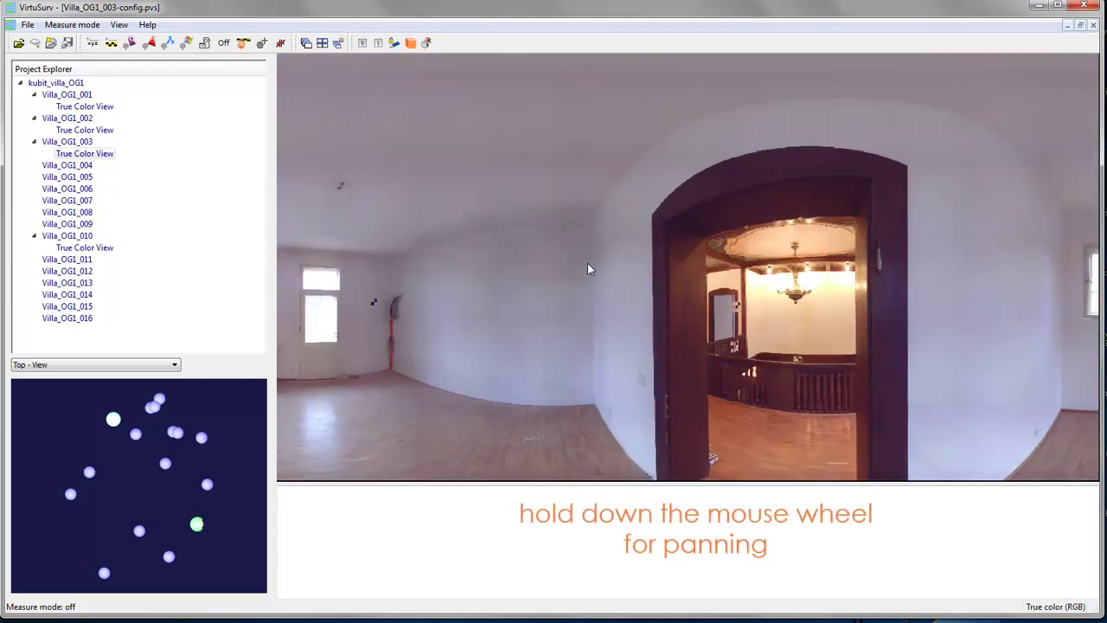
middle_drag(587, 263, 402, 257)
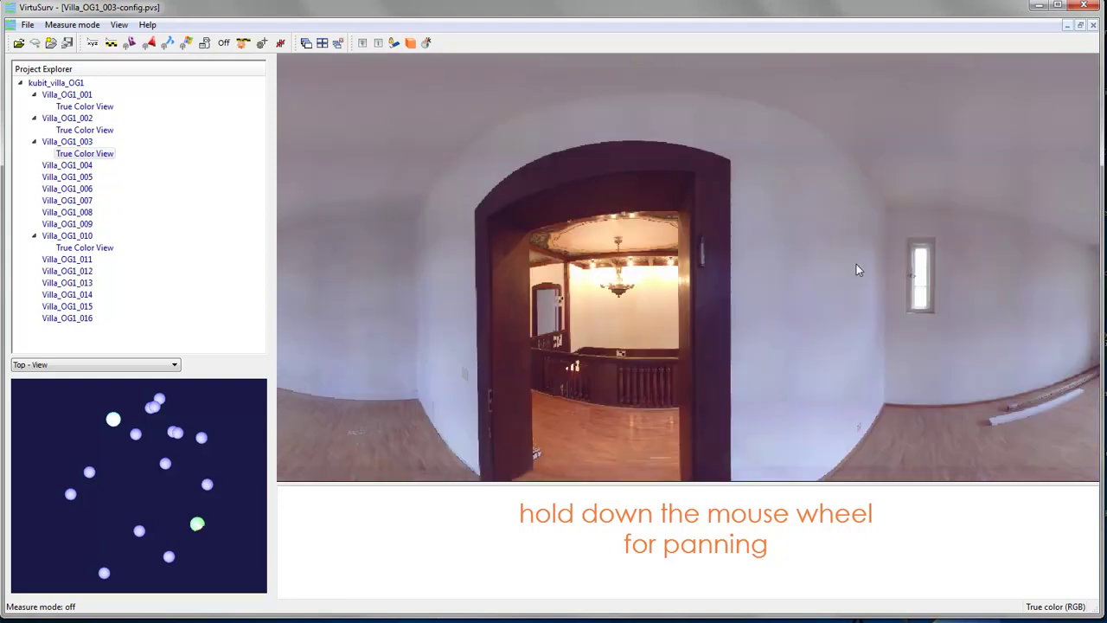
middle_drag(551, 216, 551, 205)
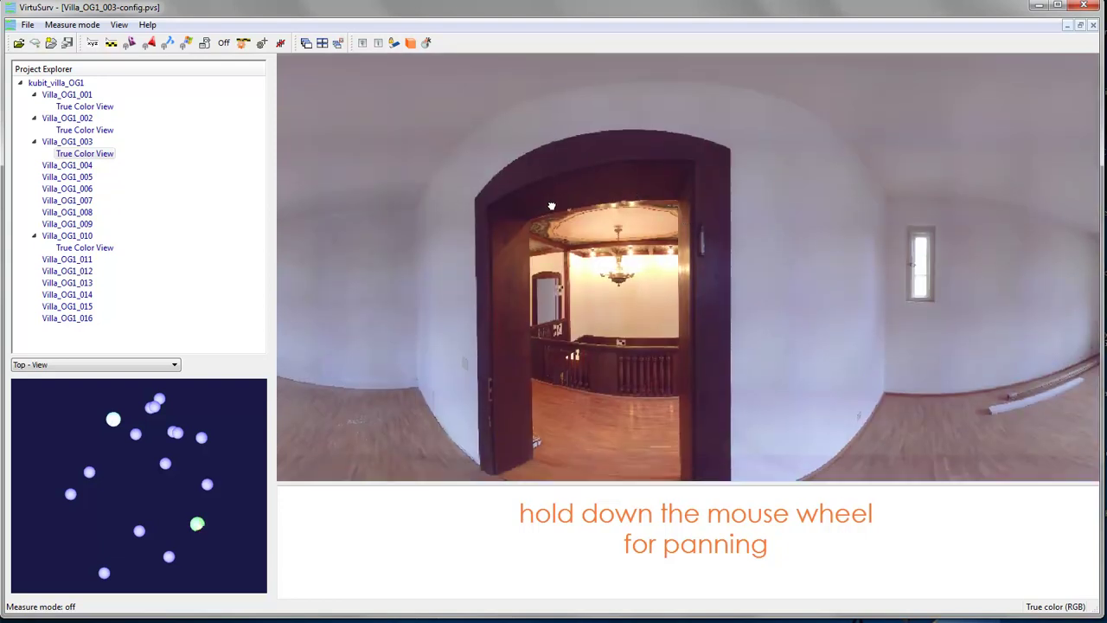
middle_drag(776, 242, 960, 245)
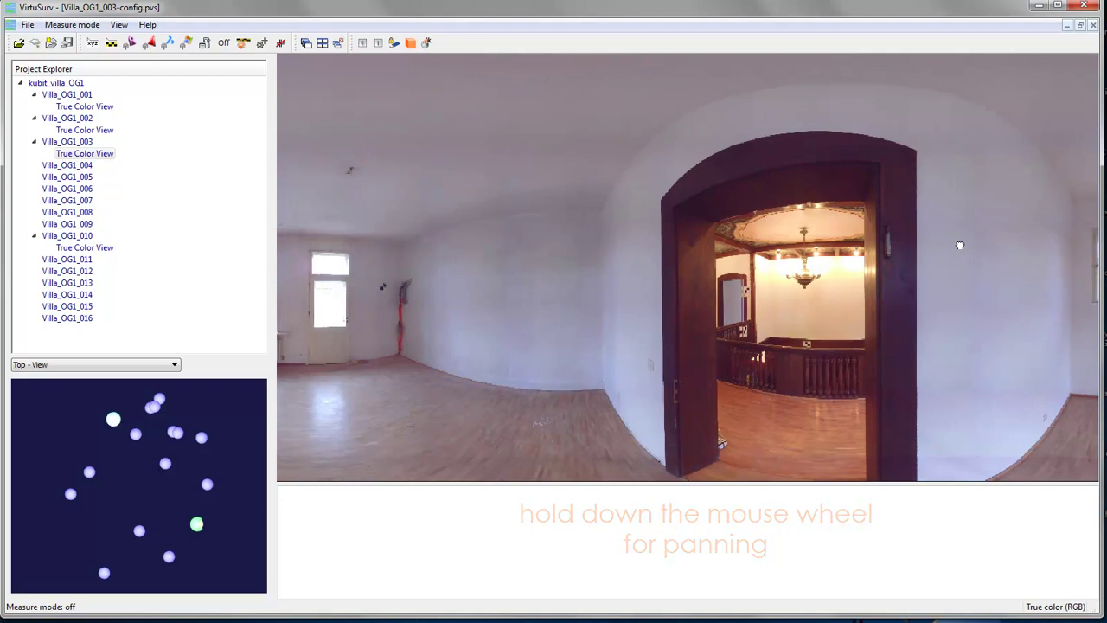
middle_drag(602, 208, 600, 311)
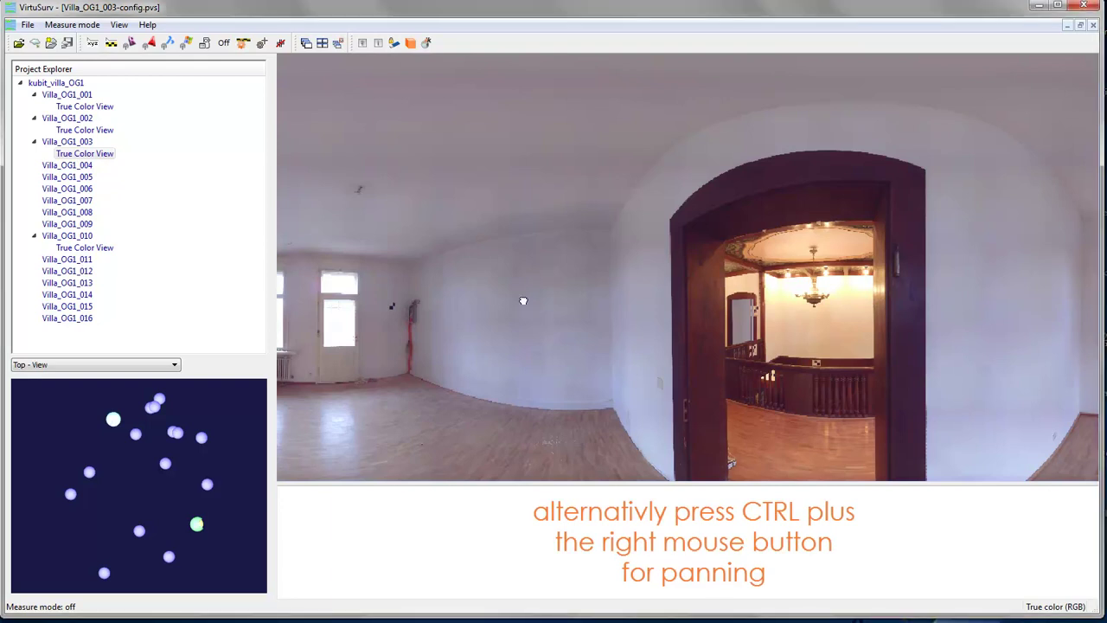
mouse_move(528, 303)
ctrl+right_down()
mouse_move(667, 317)
mouse_move(561, 250)
mouse_move(531, 289)
ctrl+right_up()
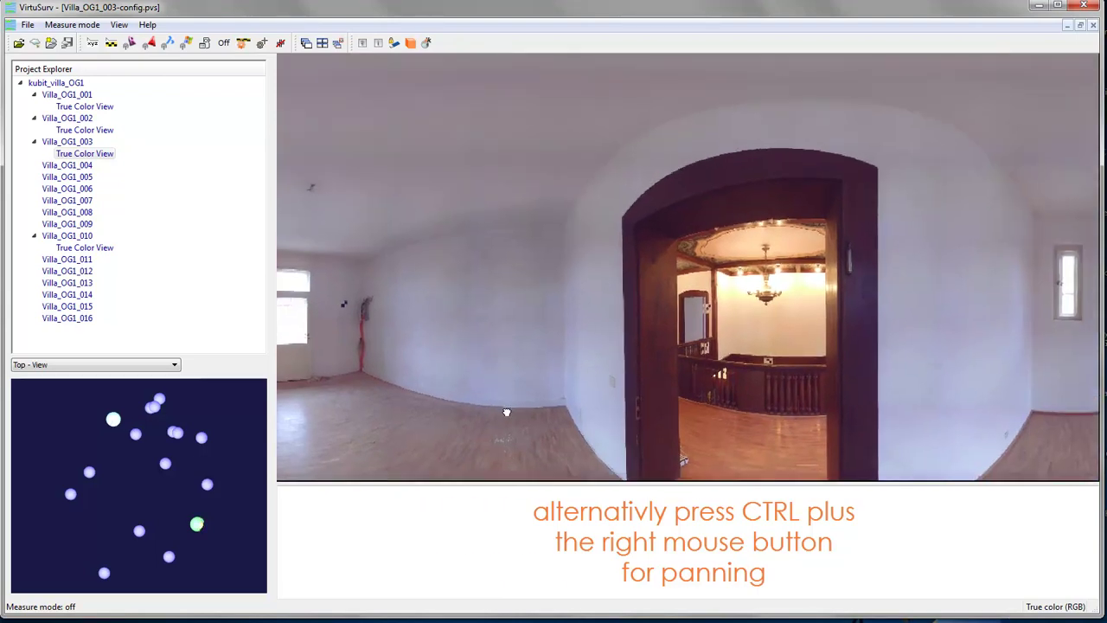
mouse_move(507, 413)
ctrl+right_down()
mouse_move(653, 346)
mouse_move(415, 359)
ctrl+right_up()
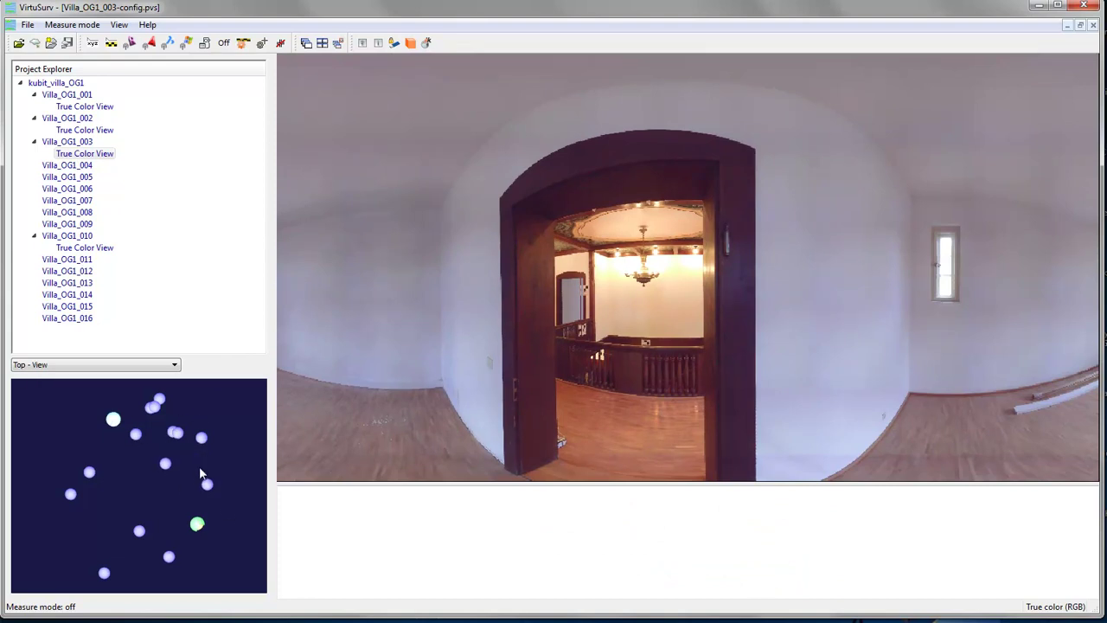
Zoom and pan the Top-View scan position map to bring Villa_OG1_001 into view.
scroll(196, 518, up, 2)
scroll(197, 517, down, 1)
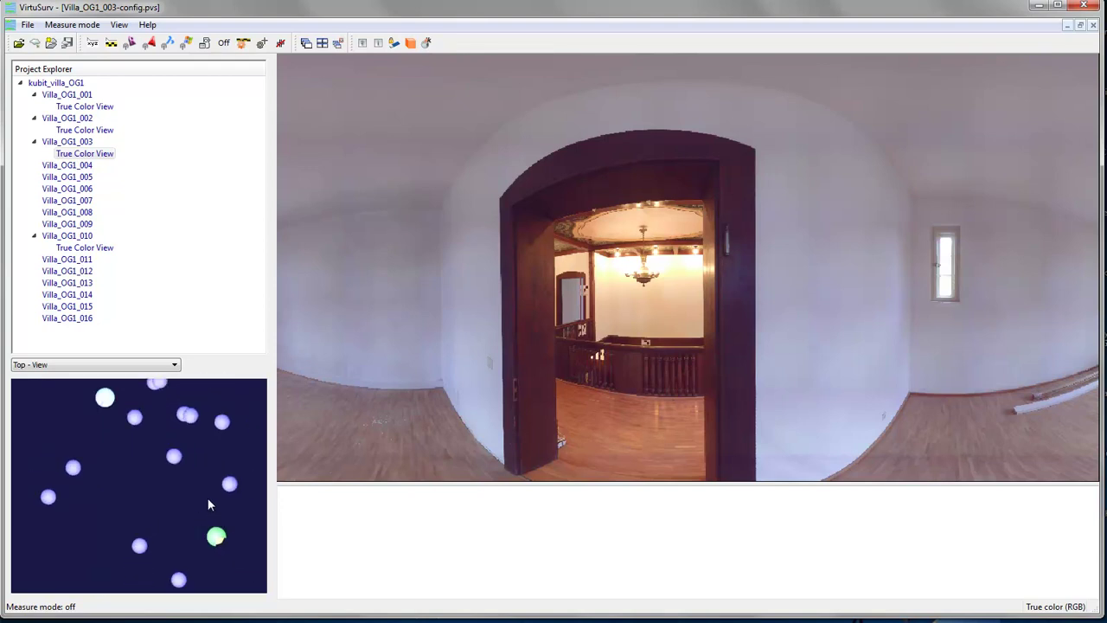
mouse_move(210, 498)
mouse_down()
mouse_move(178, 496)
mouse_move(168, 470)
mouse_up()
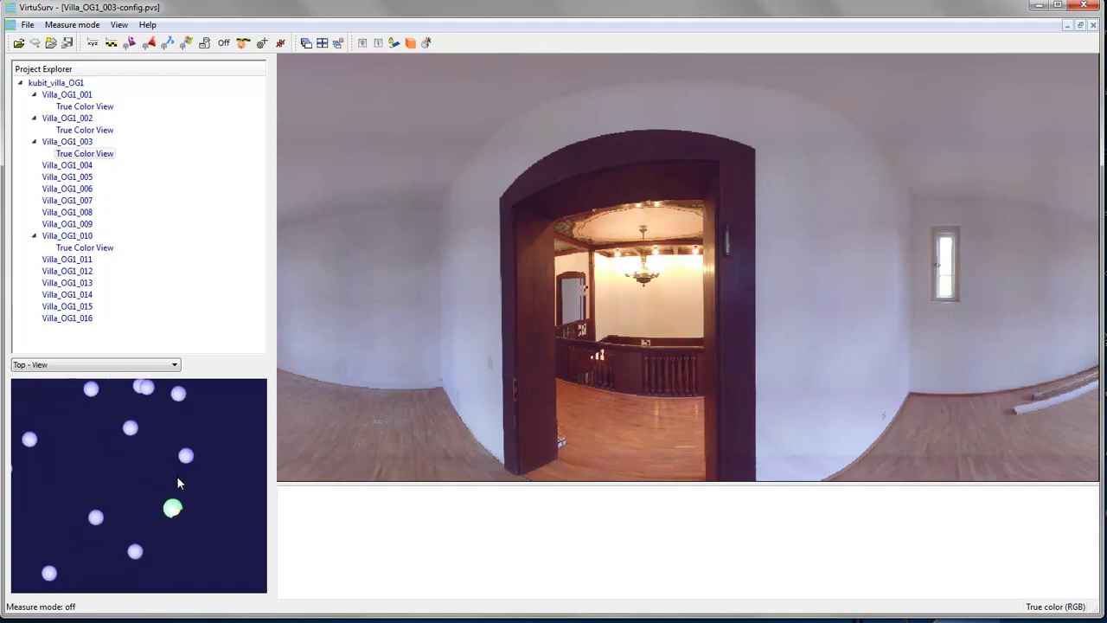
mouse_move(200, 505)
mouse_down()
mouse_move(208, 494)
mouse_move(230, 550)
mouse_up()
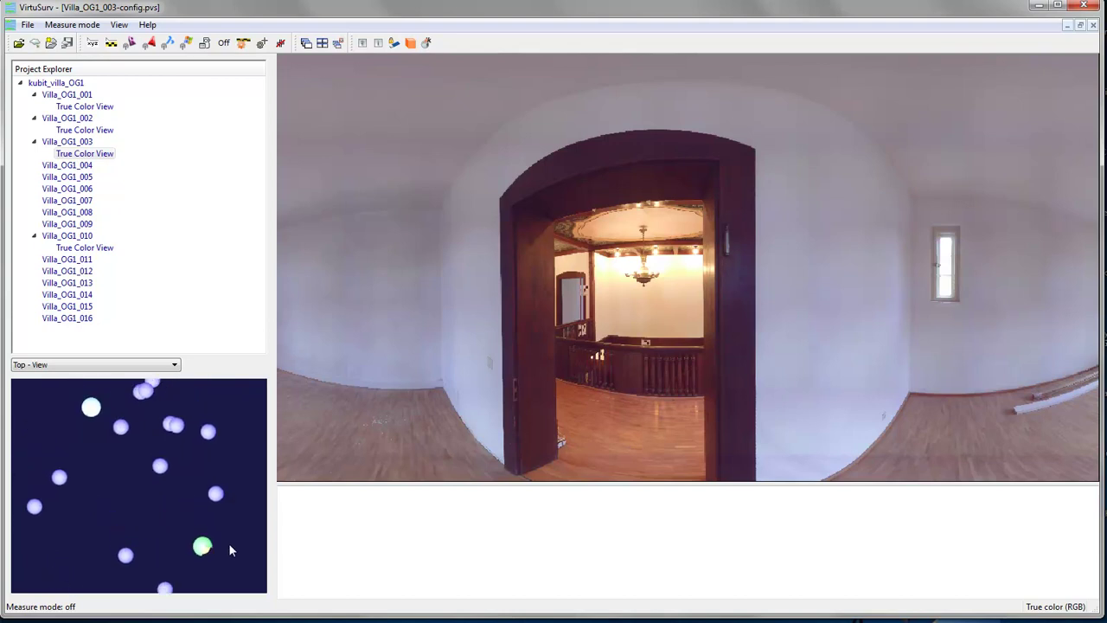
drag(173, 517, 174, 490)
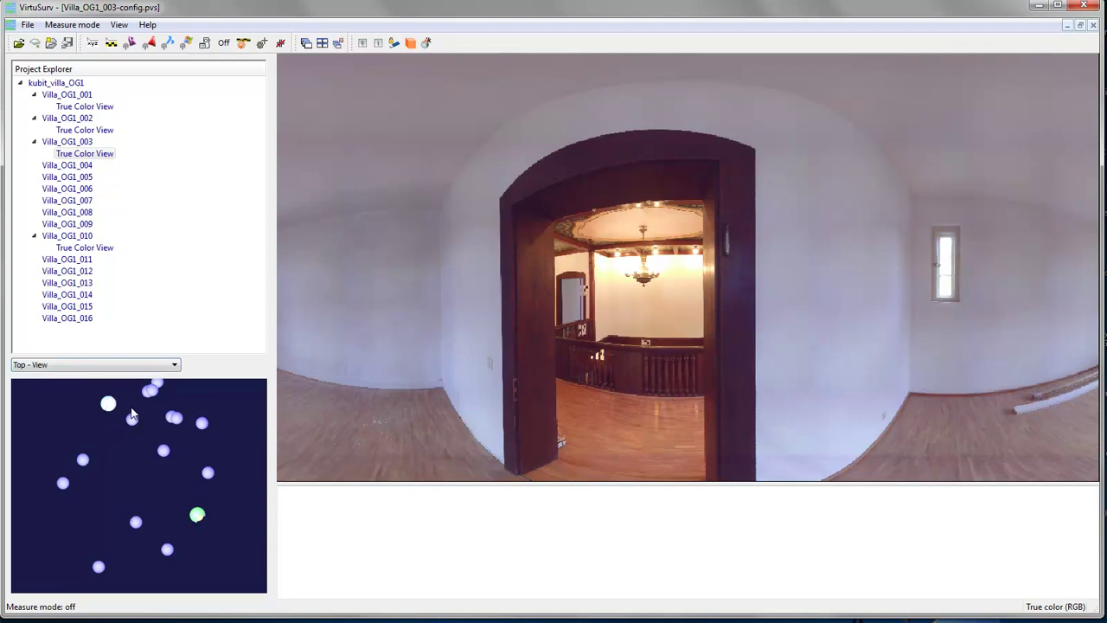
drag(130, 413, 134, 419)
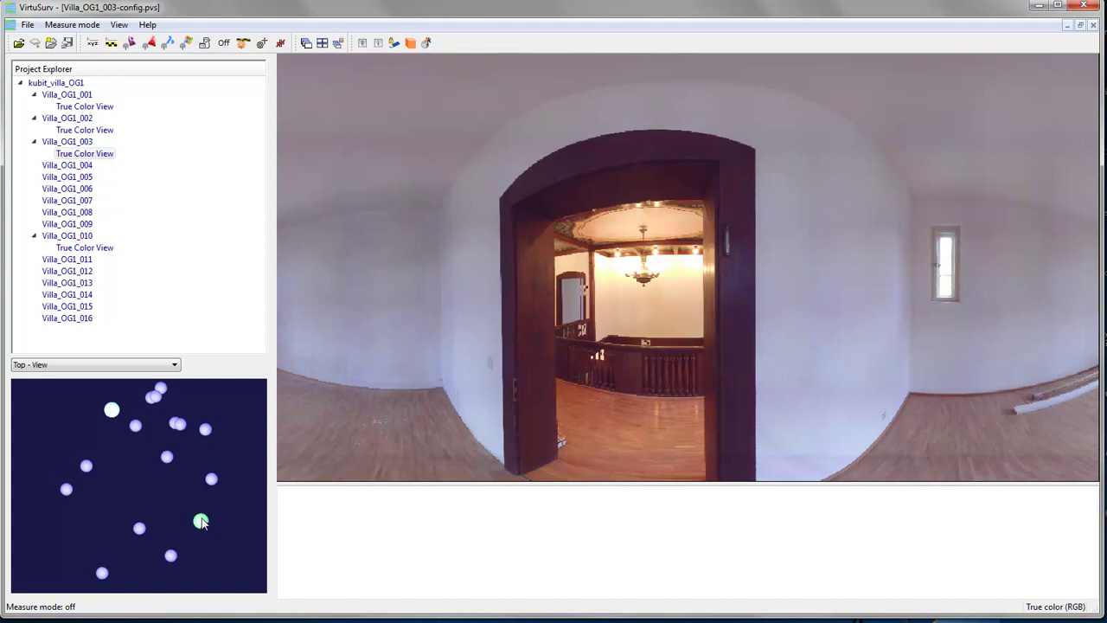
Open the Villa_OG1_001 panorama, zoom in, and rotate toward the staircase, gallery and wooden door.
click(166, 458)
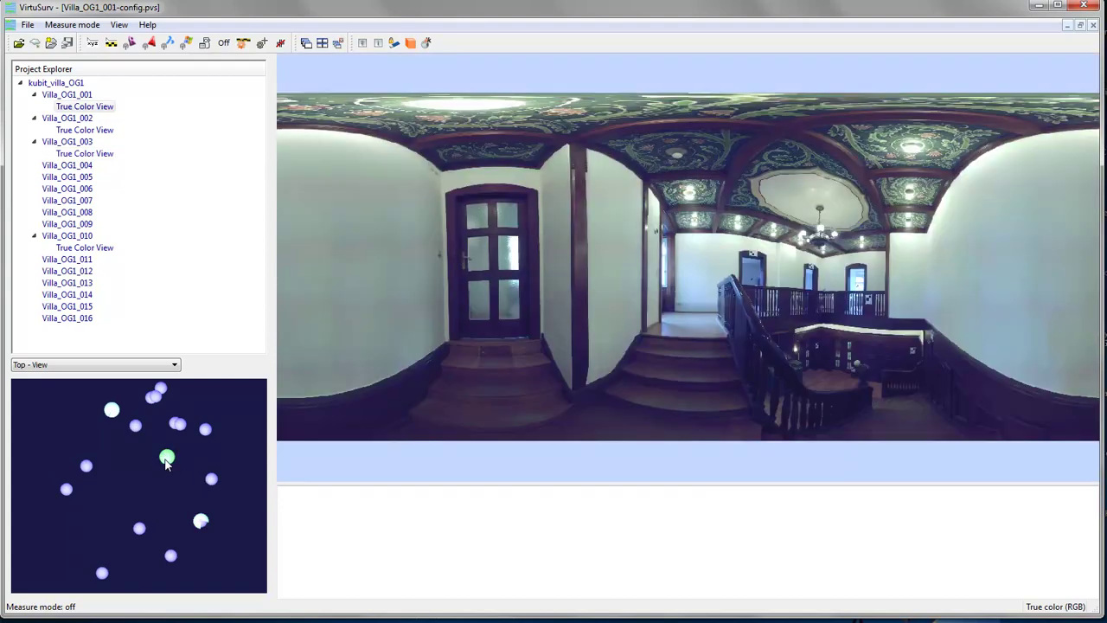
scroll(166, 463, up, 1)
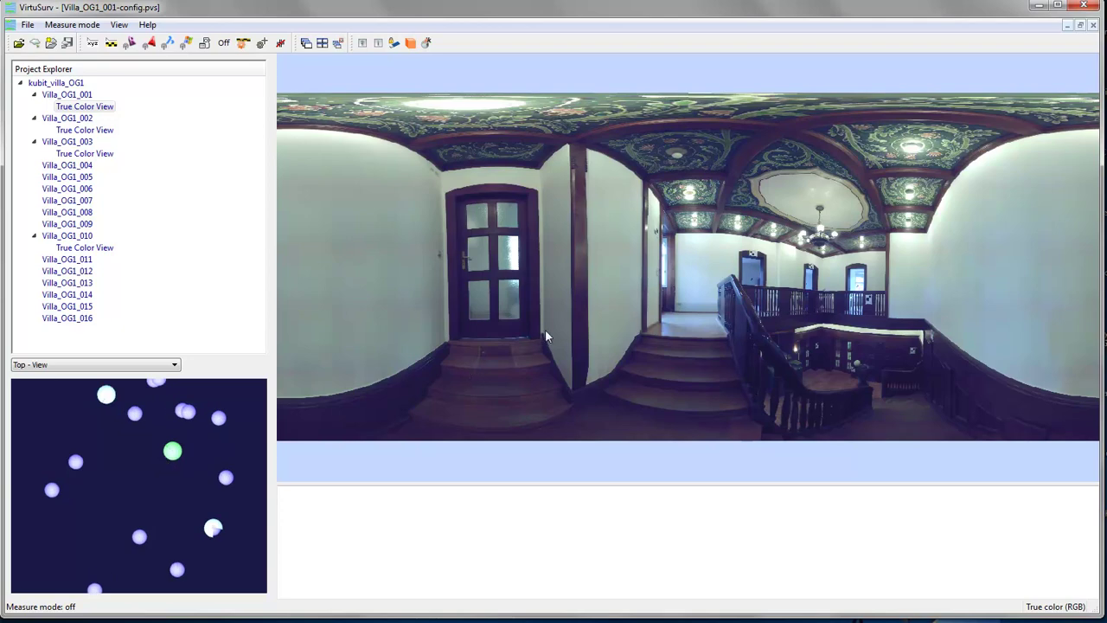
scroll(659, 338, up, 1)
scroll(658, 338, up, 1)
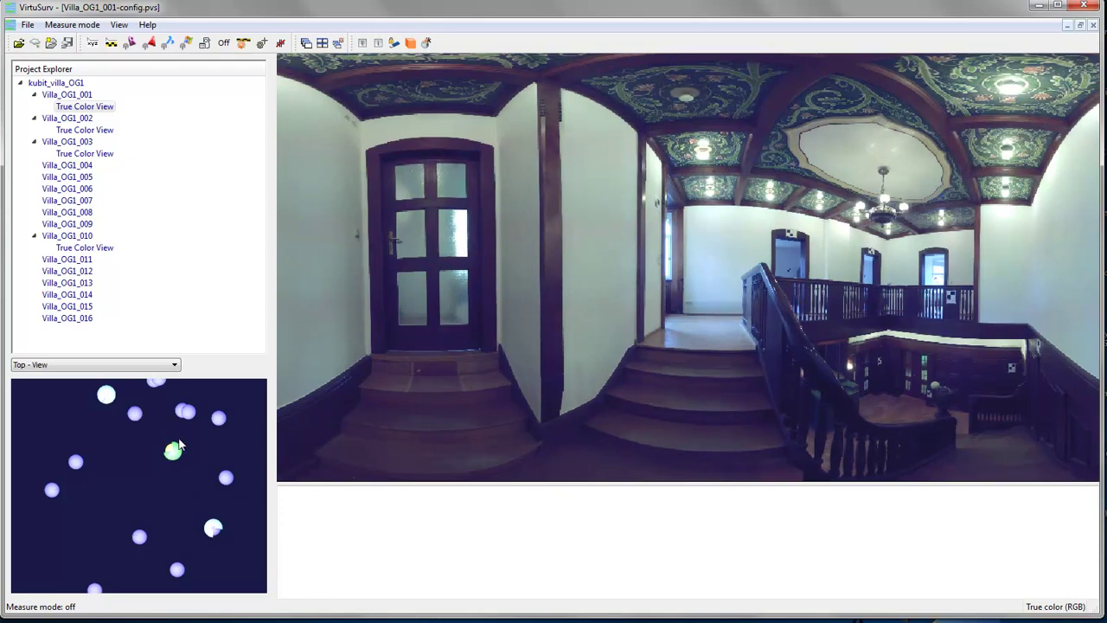
drag(645, 385, 474, 384)
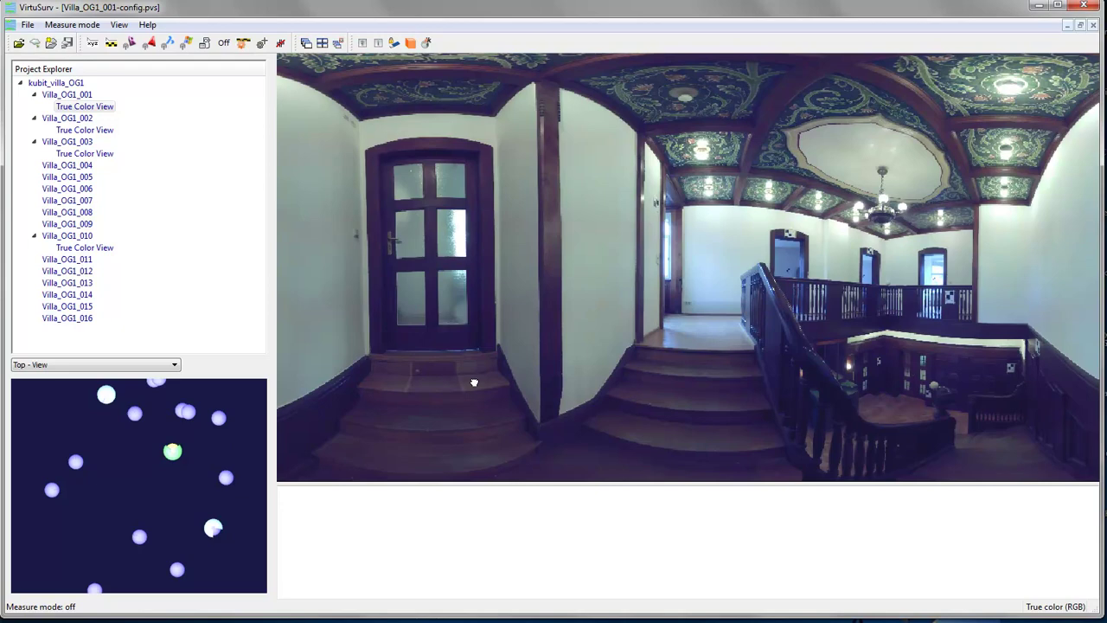
mouse_move(679, 384)
mouse_down()
mouse_move(745, 385)
mouse_move(562, 385)
mouse_up()
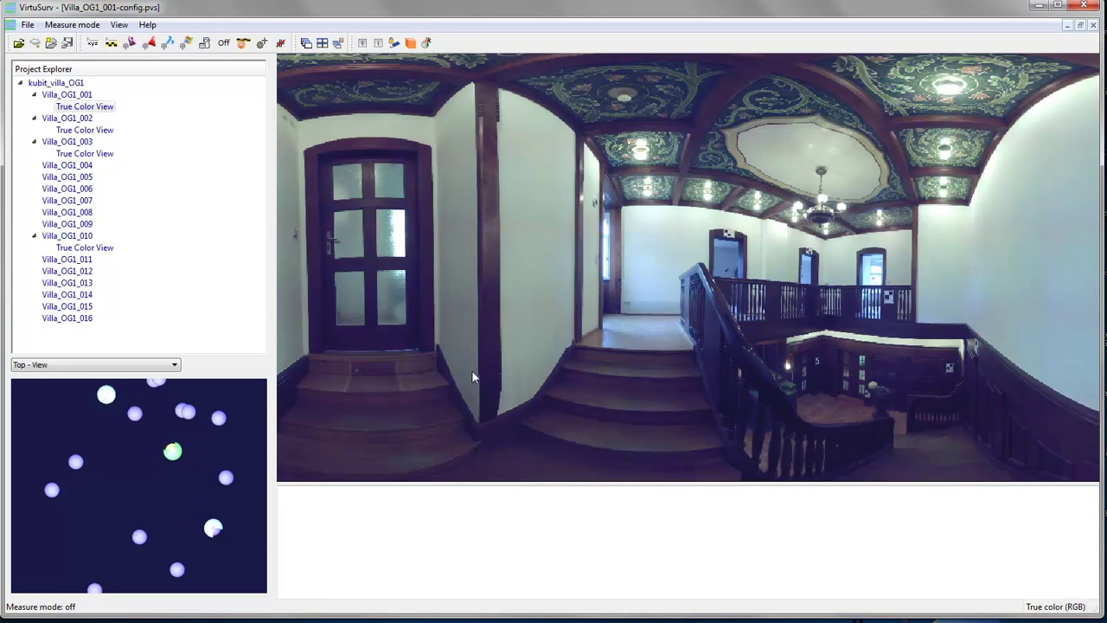
Jump to scan Villa_OG1_002, zoom into a perspective view, and turn along the hallway.
click(226, 479)
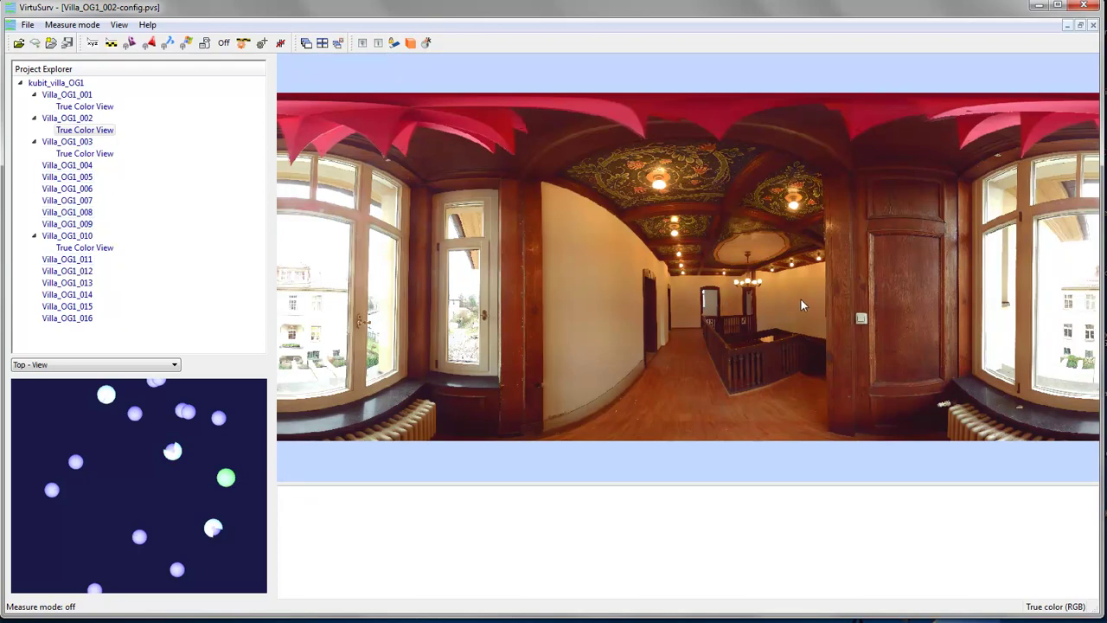
double_click(702, 302)
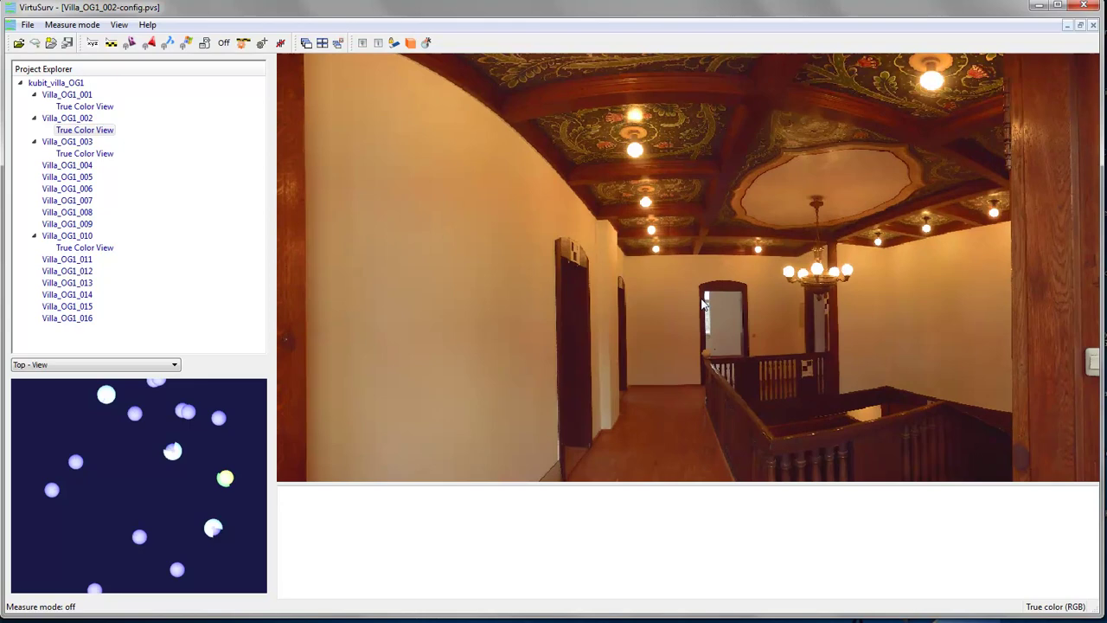
drag(720, 300, 518, 292)
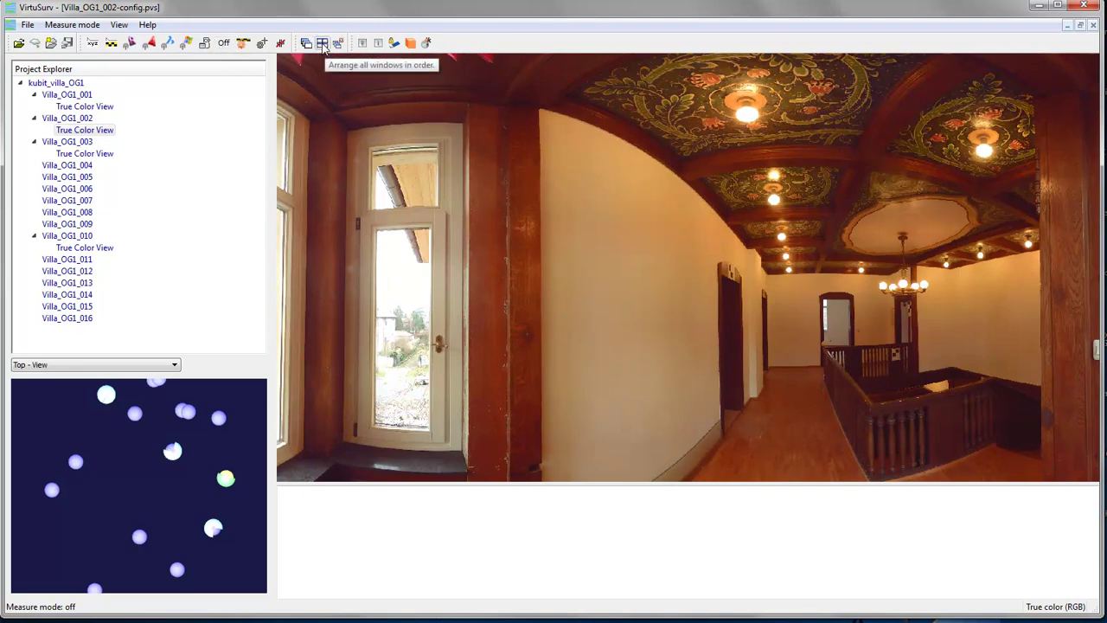
Tile all open scan windows, zoom out the 002 window, then maximize Villa_OG1_002.
click(322, 43)
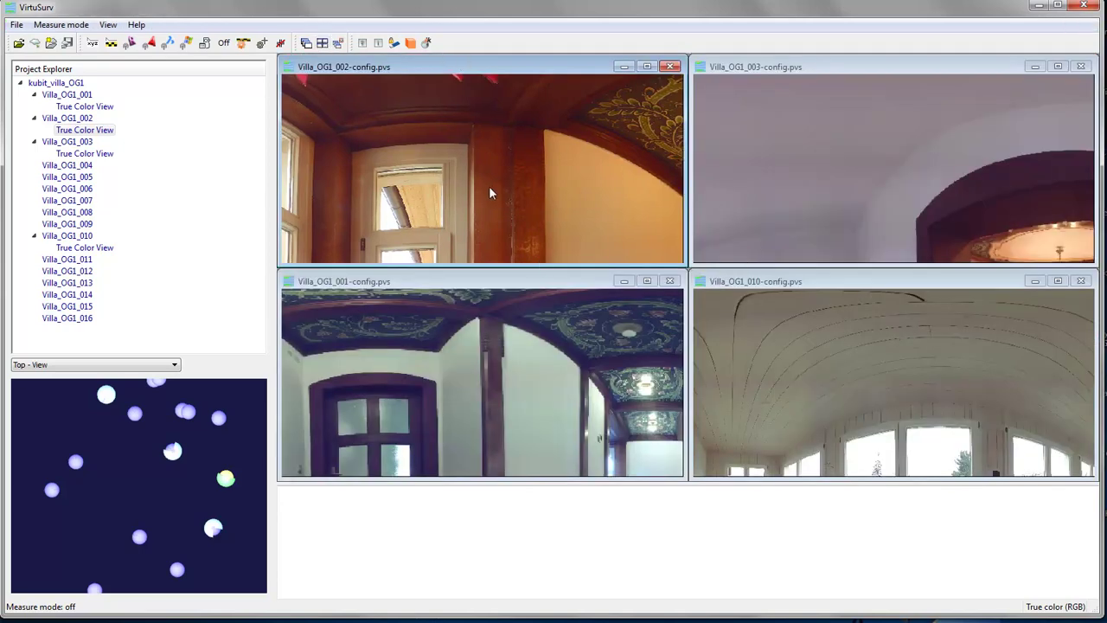
scroll(497, 143, down, 2)
scroll(506, 151, down, 2)
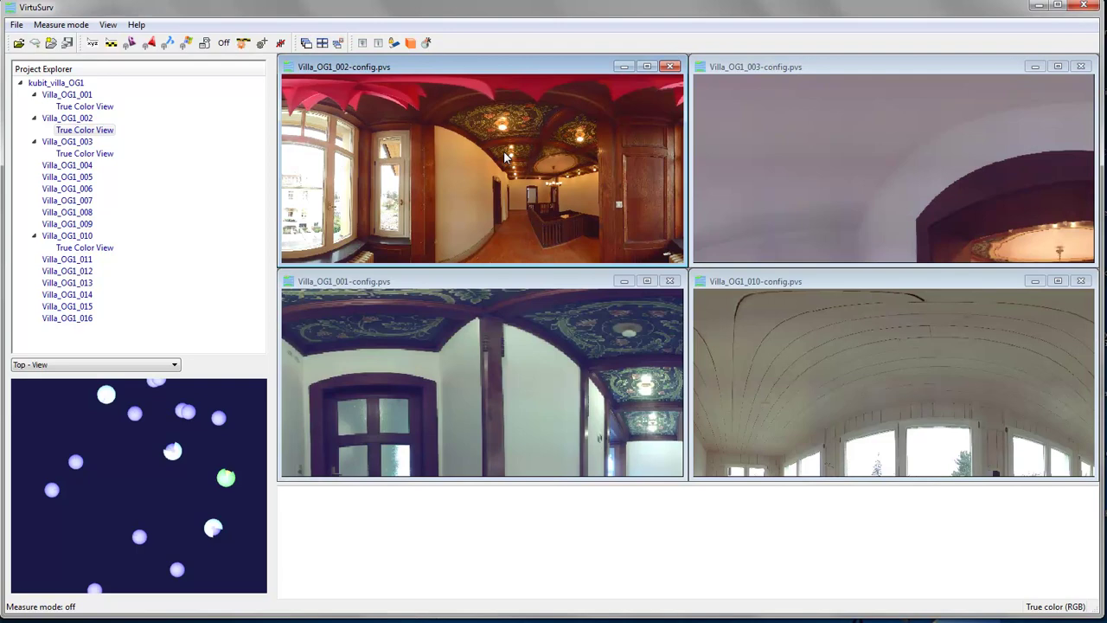
scroll(519, 157, down, 2)
scroll(537, 164, down, 1)
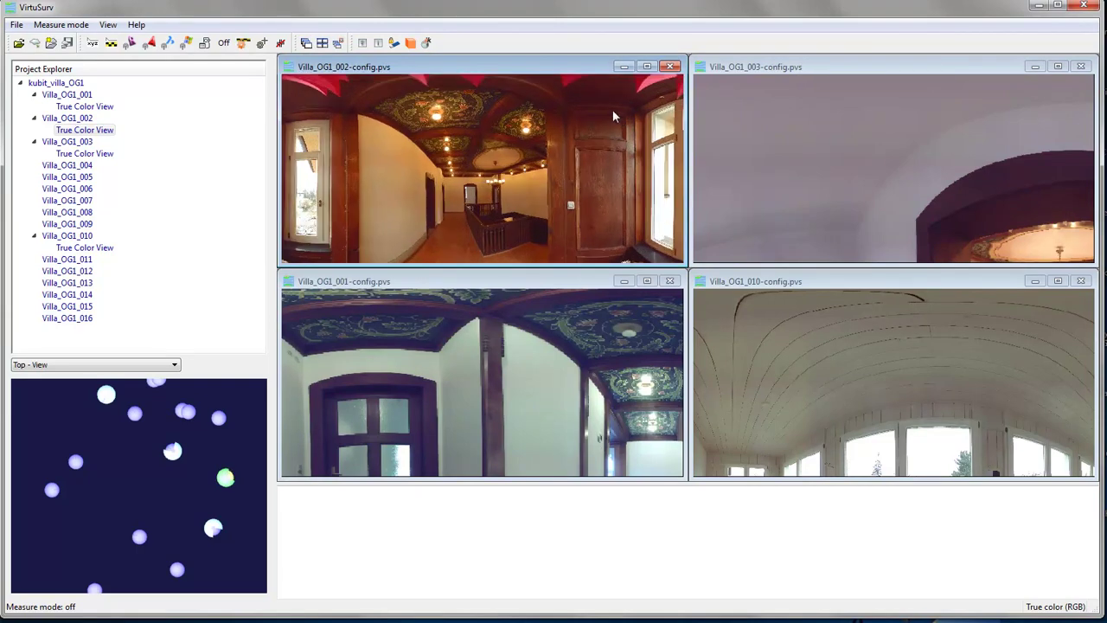
click(647, 69)
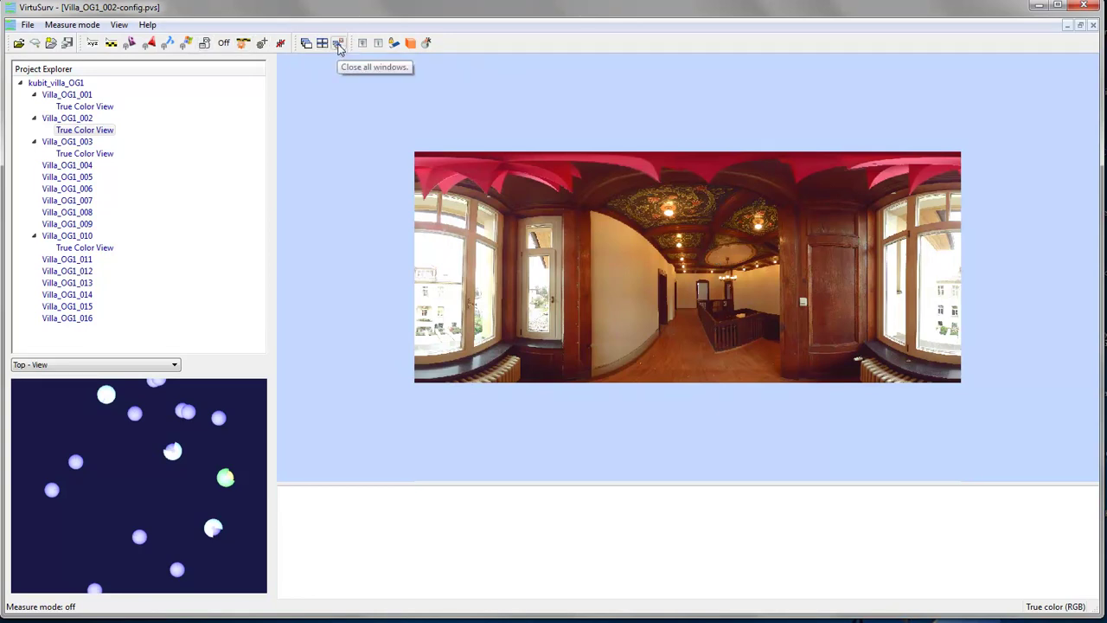
Close all scan windows, then zoom and pan the Villa_OG1_008 panorama down the white corridor.
click(338, 43)
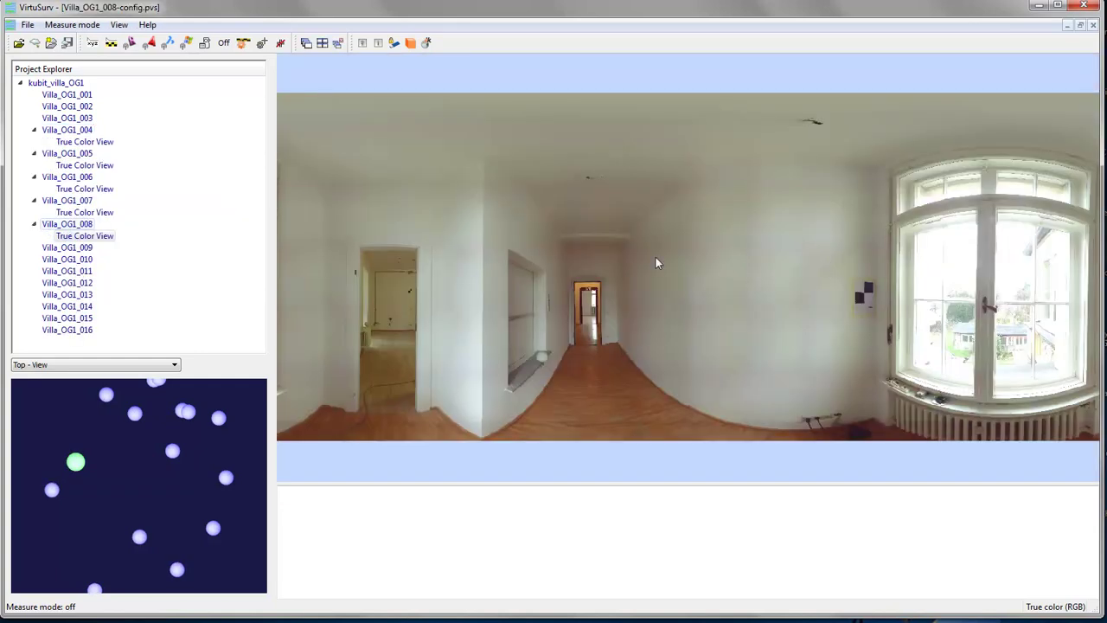
scroll(655, 257, down, 2)
scroll(656, 257, up, 1)
scroll(655, 257, up, 2)
scroll(654, 258, up, 1)
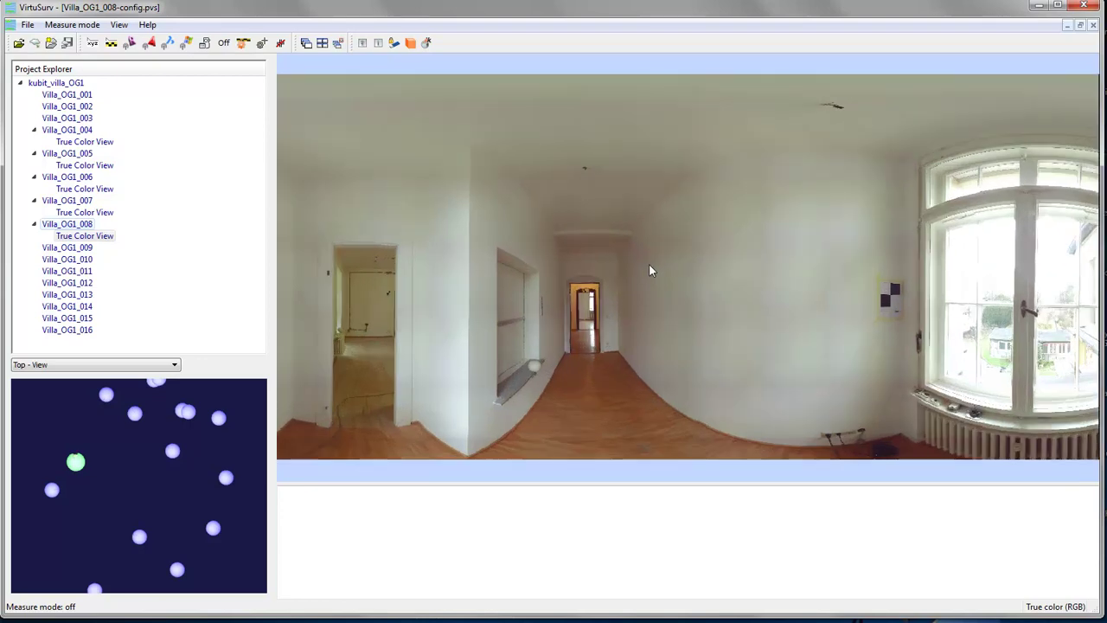
scroll(649, 265, up, 1)
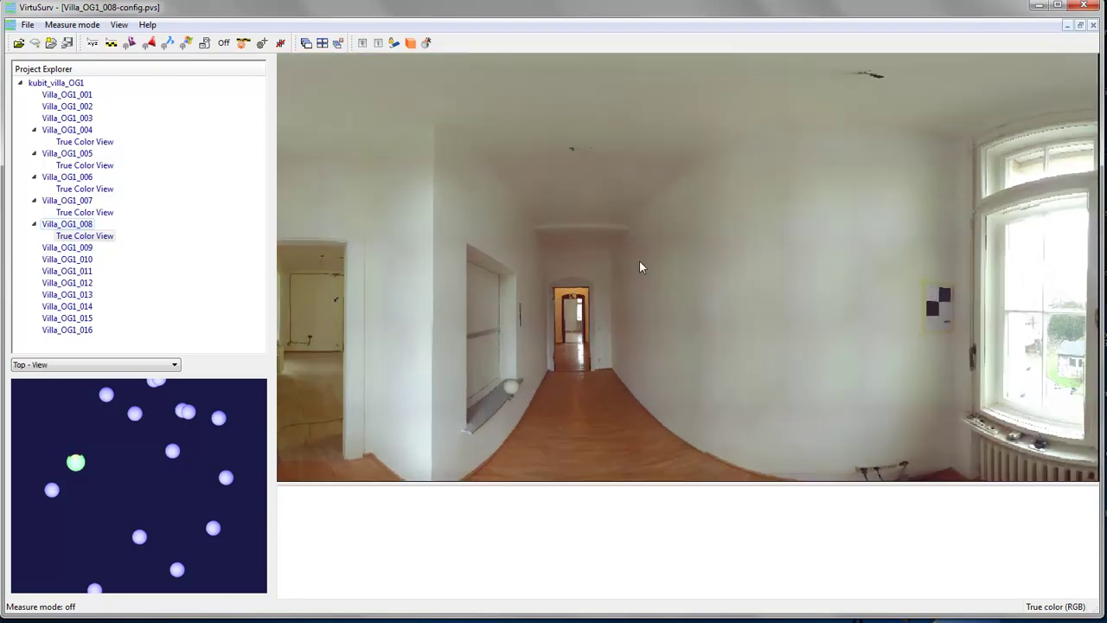
scroll(621, 303, up, 1)
drag(724, 297, 494, 289)
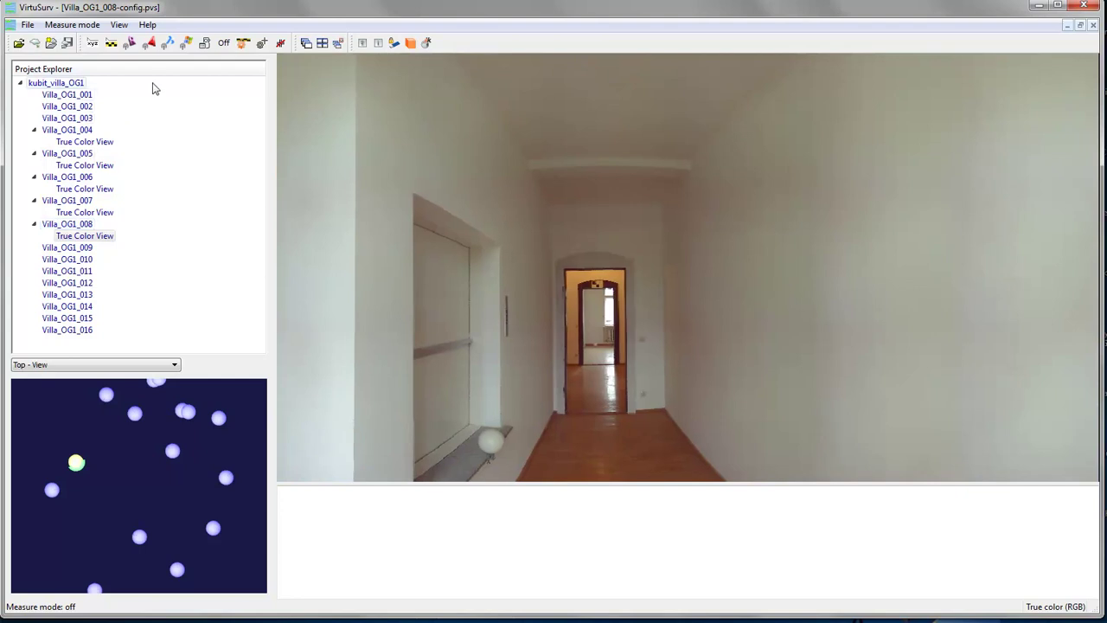
Measure between the corridor opening's edges: 1.577 m horizontal, 0.014 m vertical.
click(112, 43)
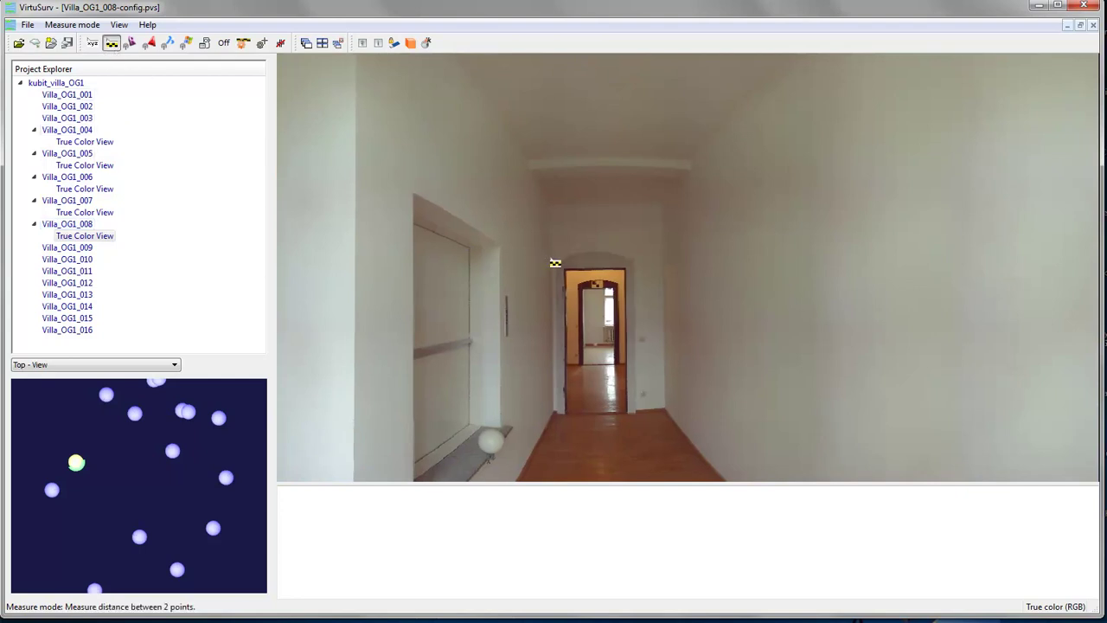
click(530, 170)
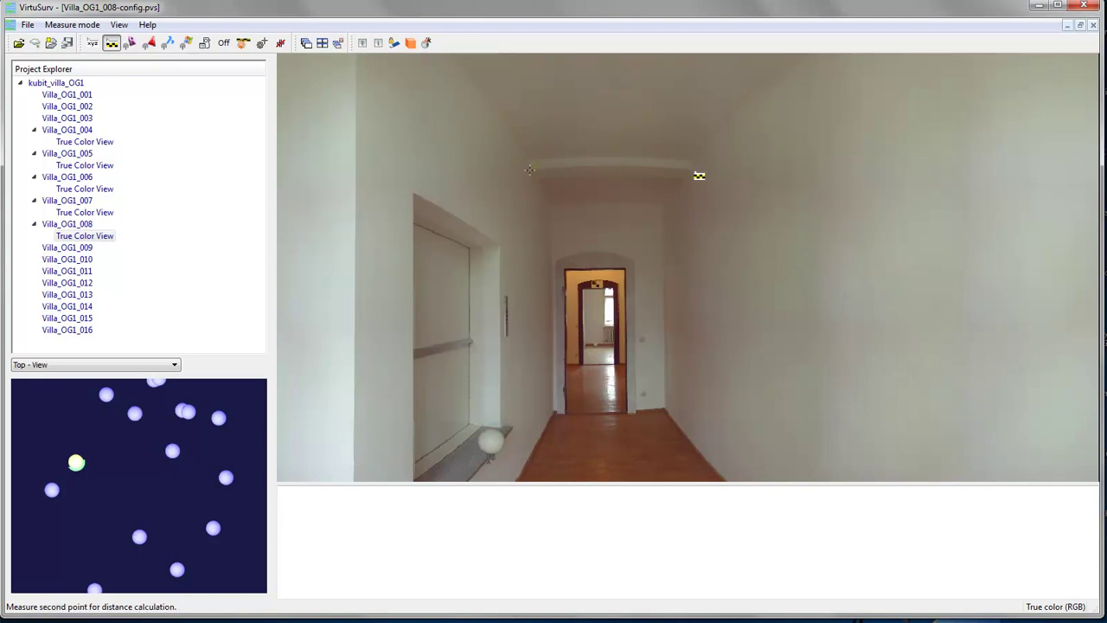
click(692, 167)
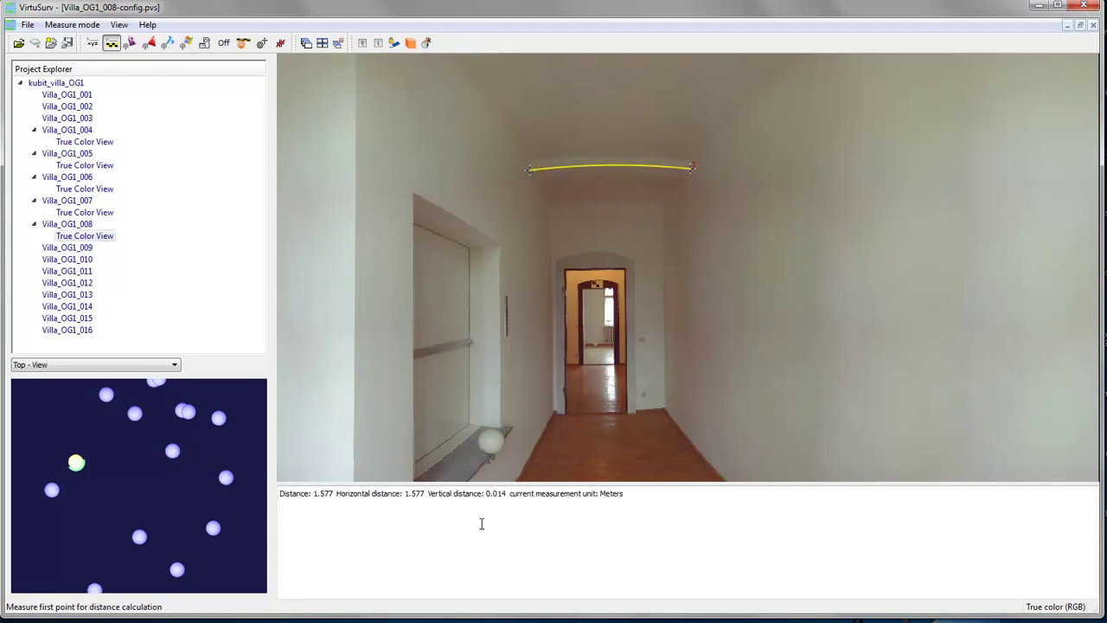
drag(337, 495, 423, 495)
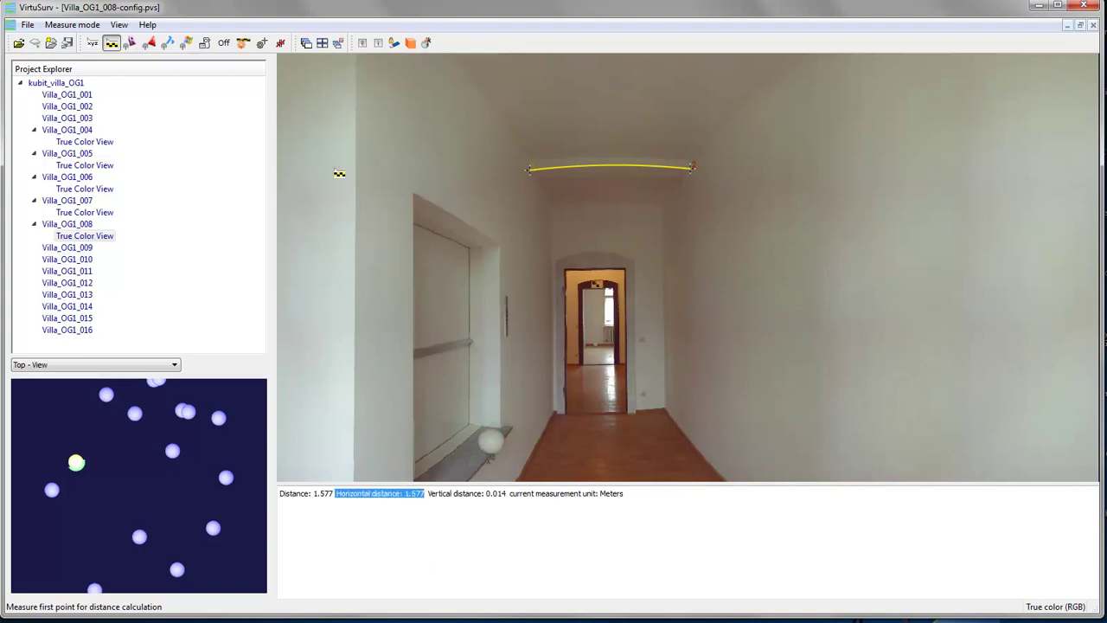
click(244, 43)
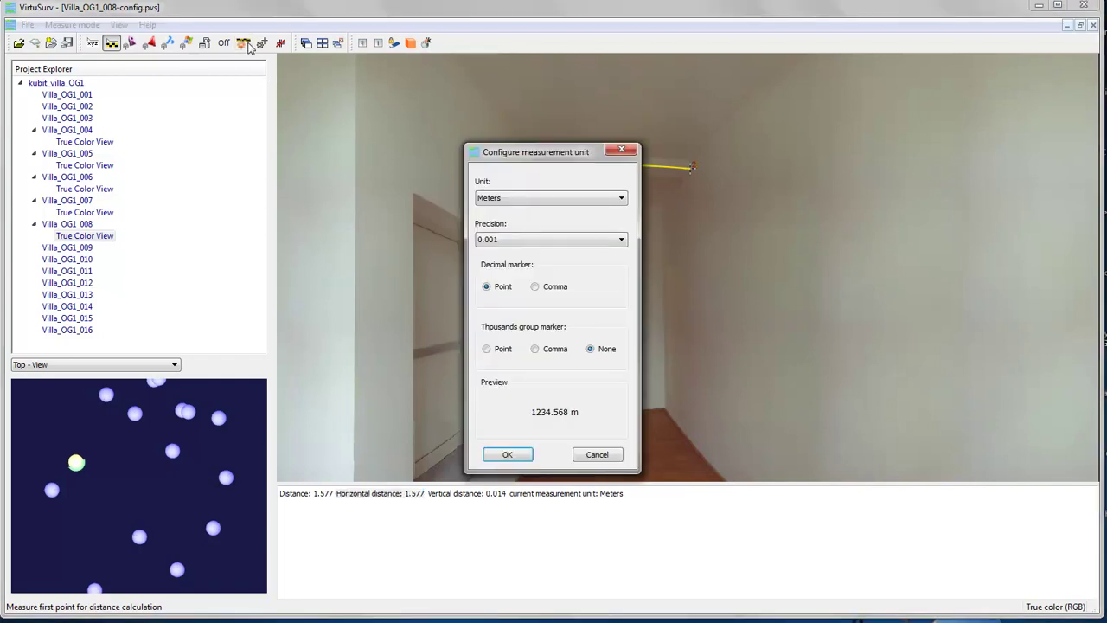
click(505, 201)
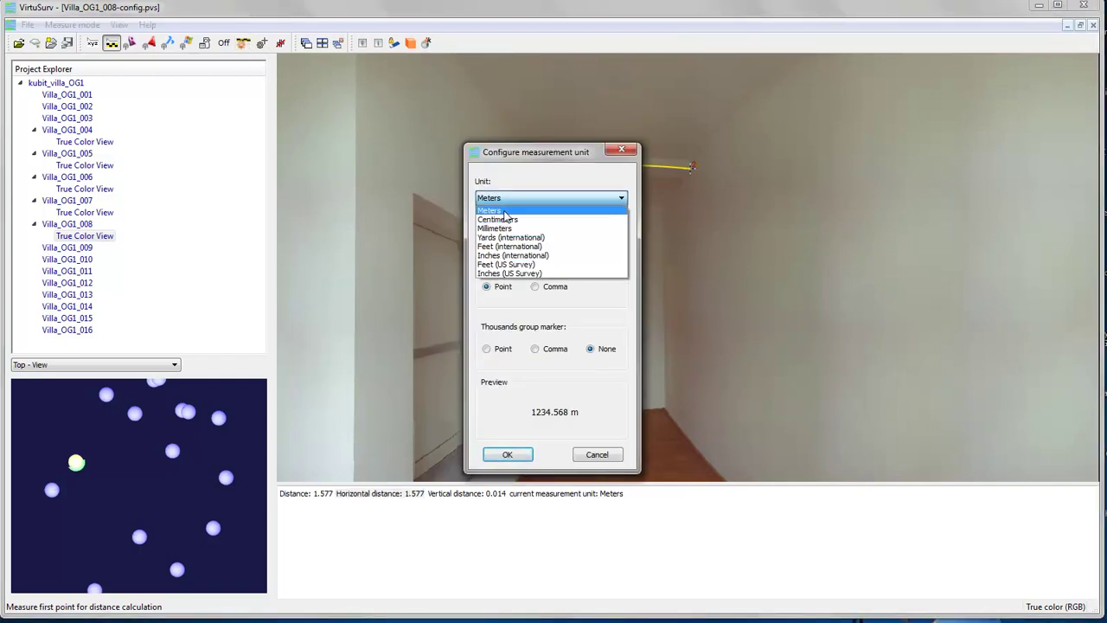
click(509, 203)
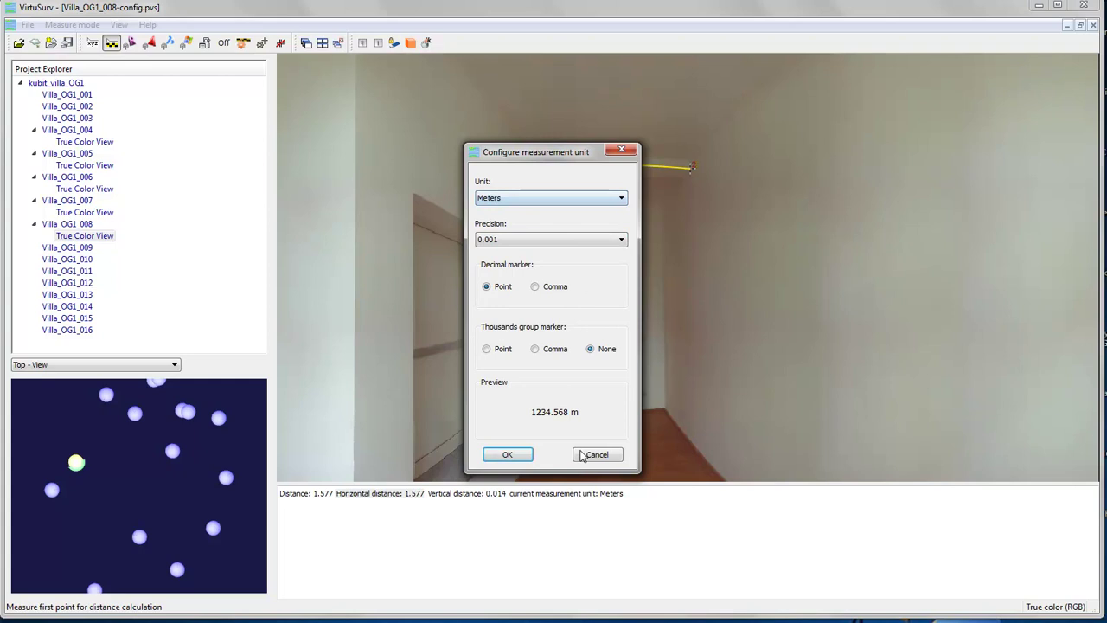
click(597, 454)
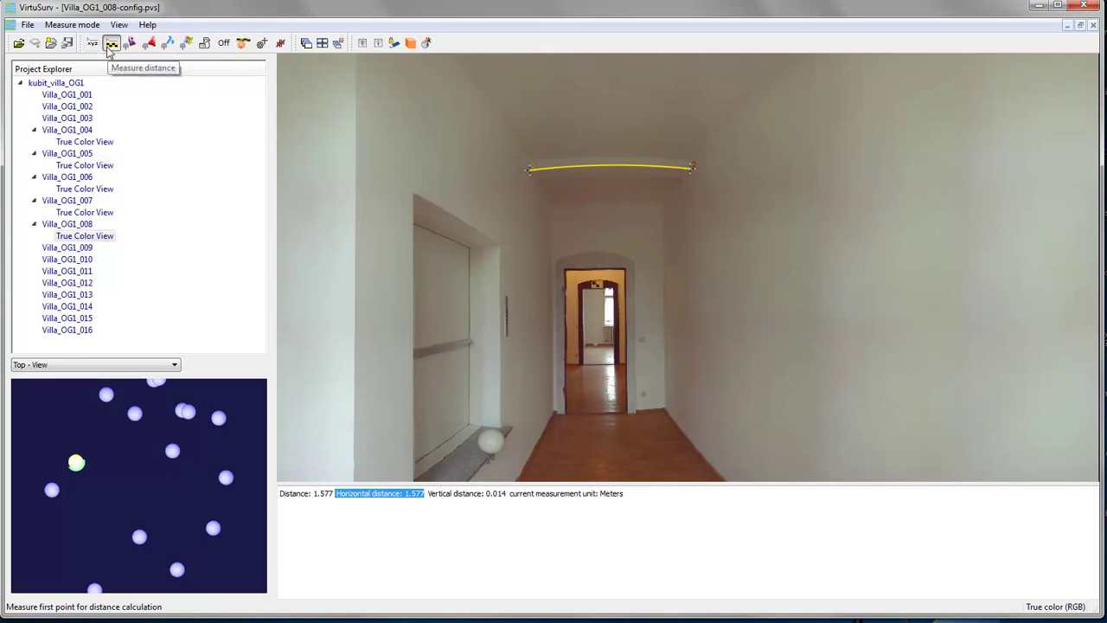
Open scan Villa_OG1_002 from the kubit_villa_OG1 project tree.
right_click(76, 83)
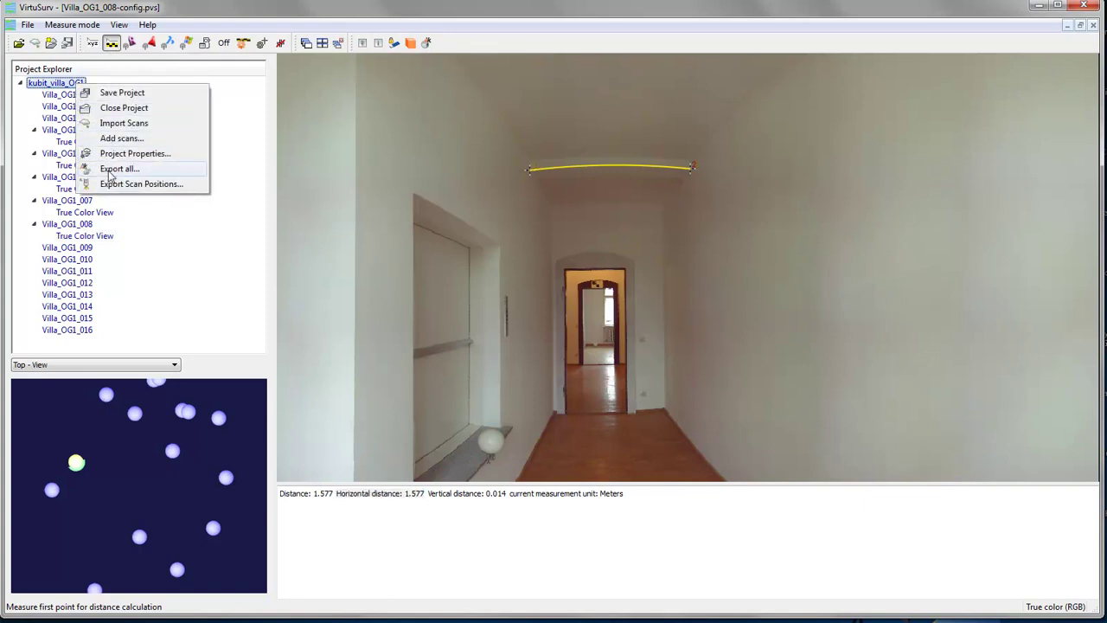
click(64, 107)
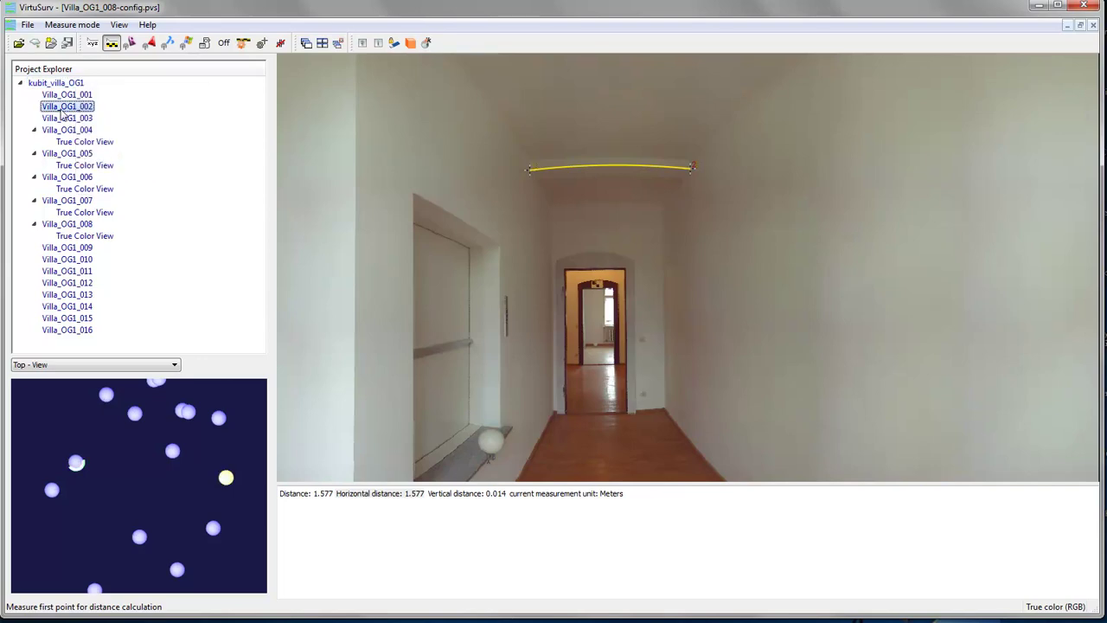
double_click(61, 111)
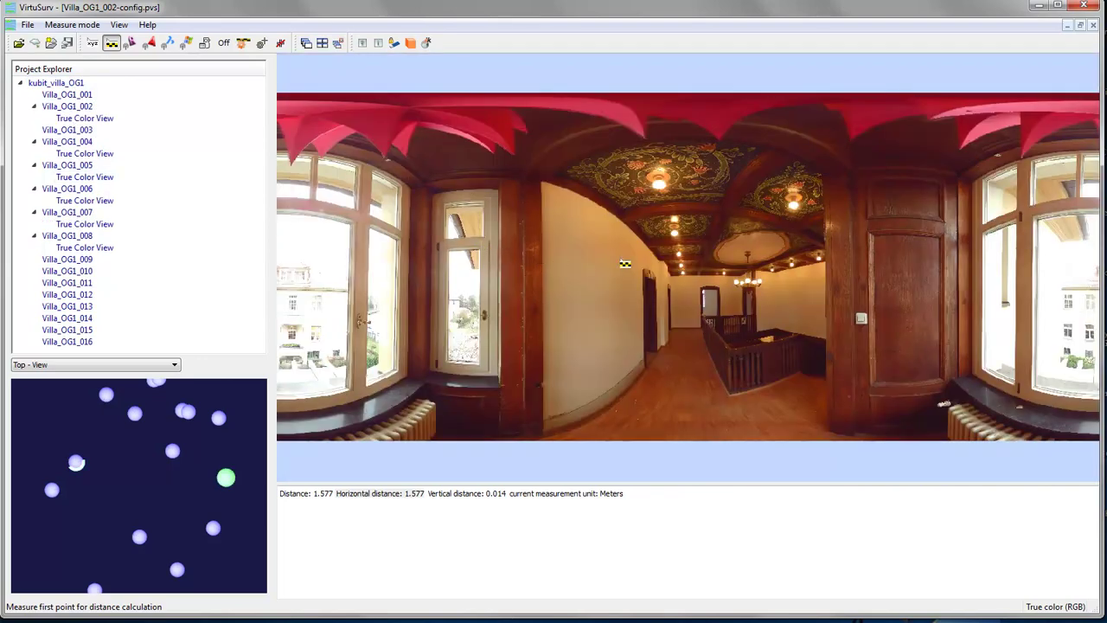
Turn the panorama toward the staircase railing and wooden door, enlarging it over the results panel.
scroll(693, 275, up, 3)
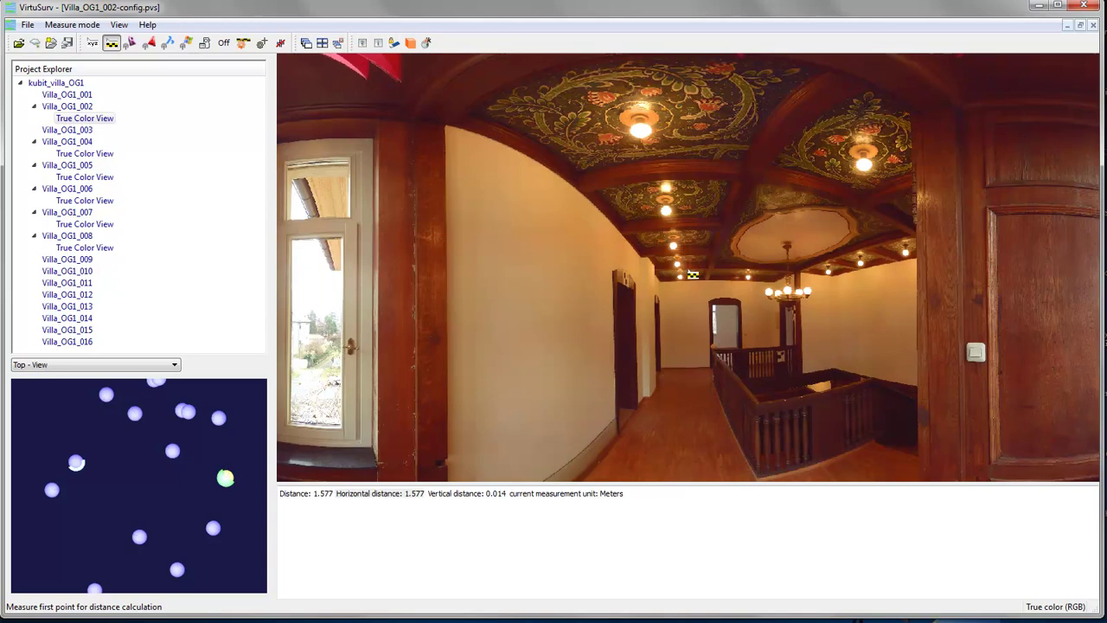
drag(693, 275, 470, 467)
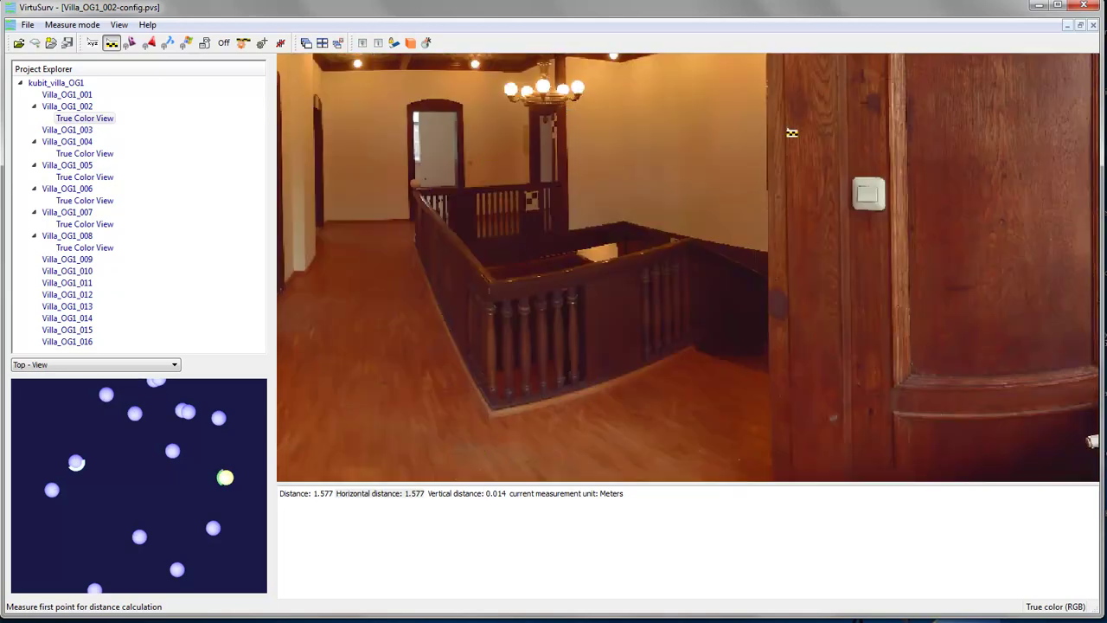
drag(615, 482, 604, 589)
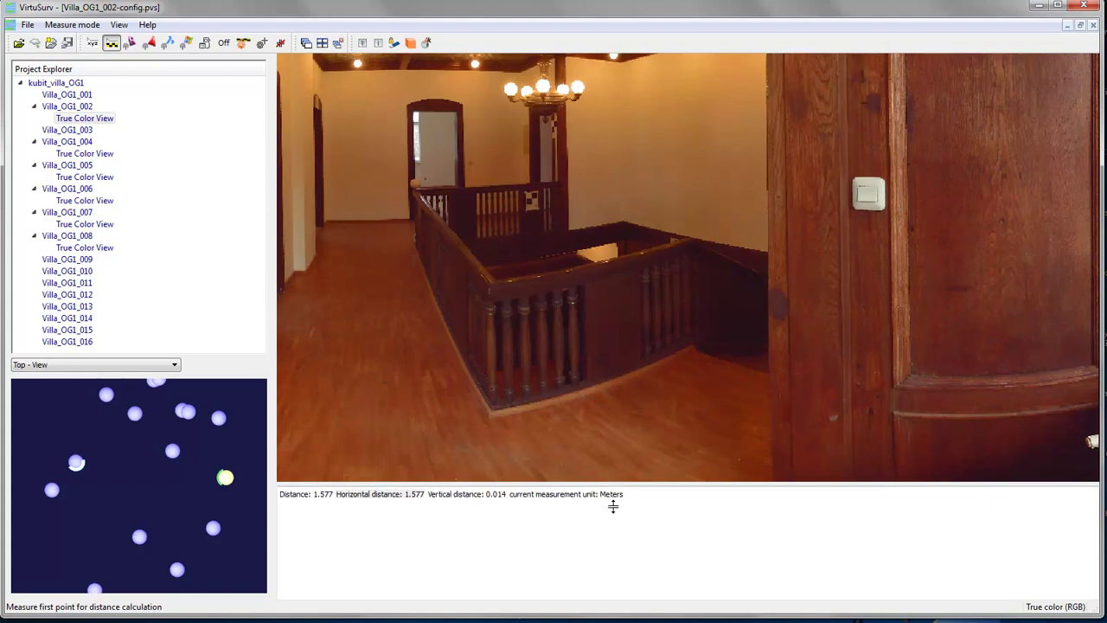